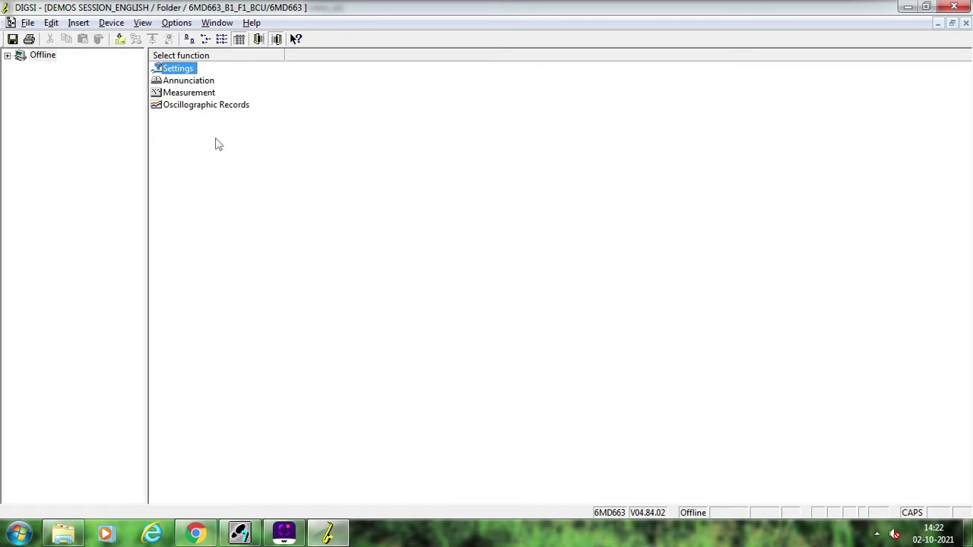
Step: In Power System Data 1, set rated primary voltage to 400 kV, rated secondary voltage to 110 V and CT rated primary current to 2000 A
{"action": "double_click", "coordinate": [181, 74]}
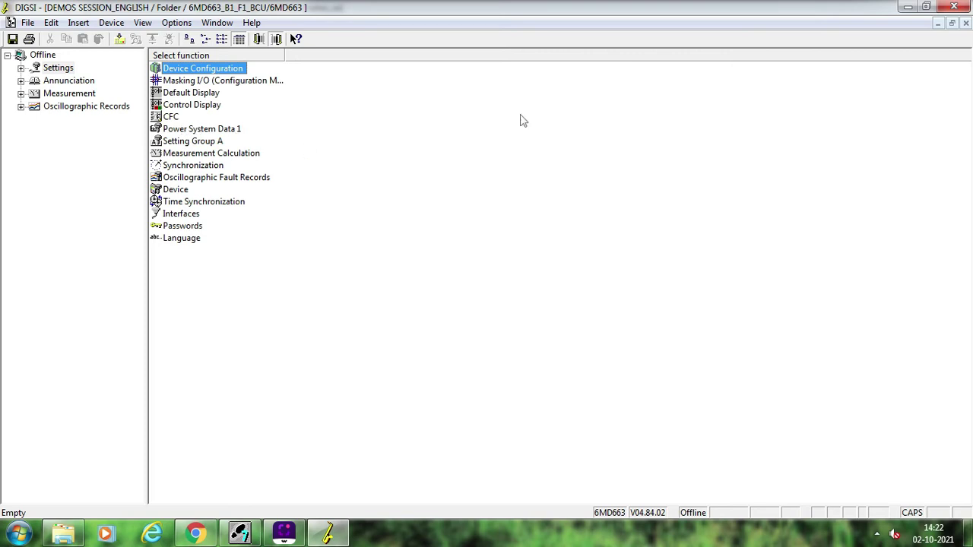
{"action": "double_click", "coordinate": [233, 131]}
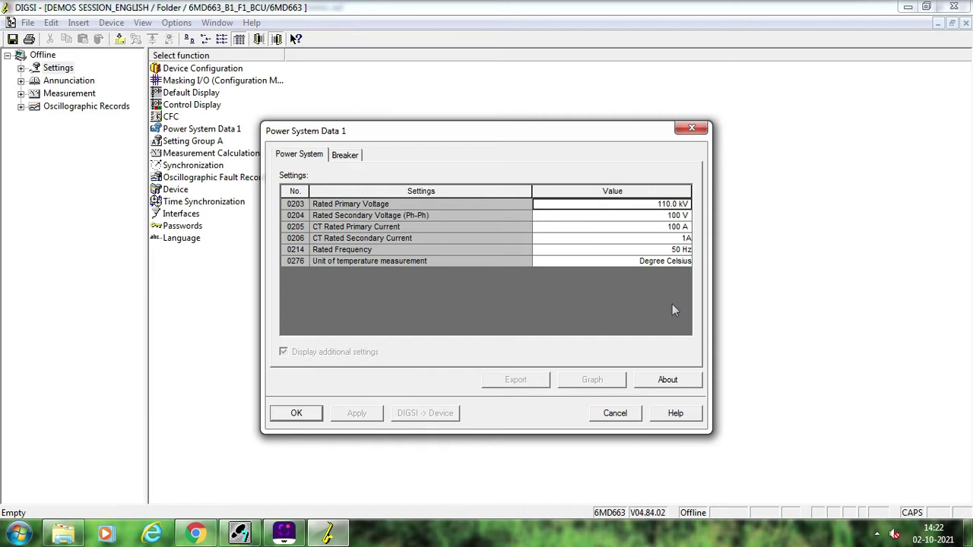
{"action": "type", "text": "400"}
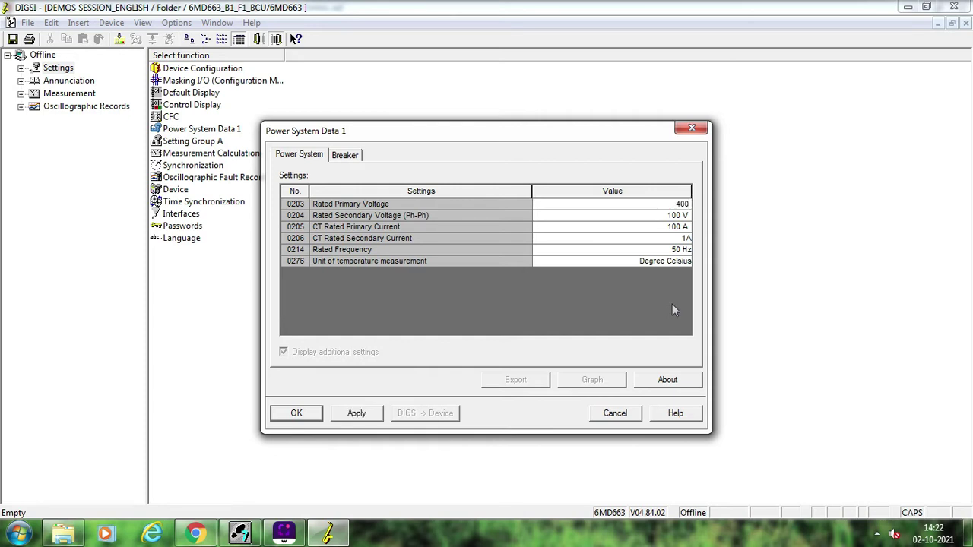
{"action": "key", "text": "Down"}
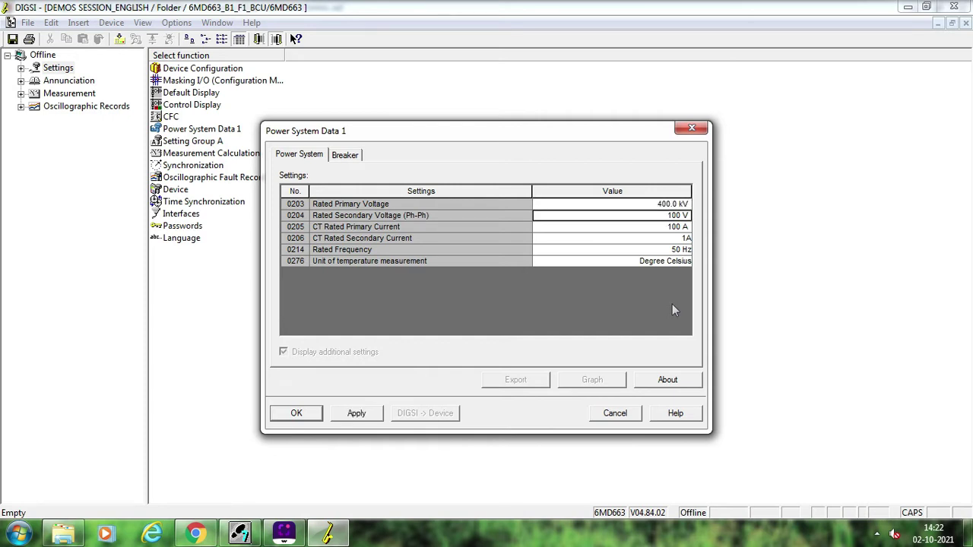
{"action": "type", "text": "110"}
{"action": "key", "text": "Down"}
{"action": "type", "text": "2000"}
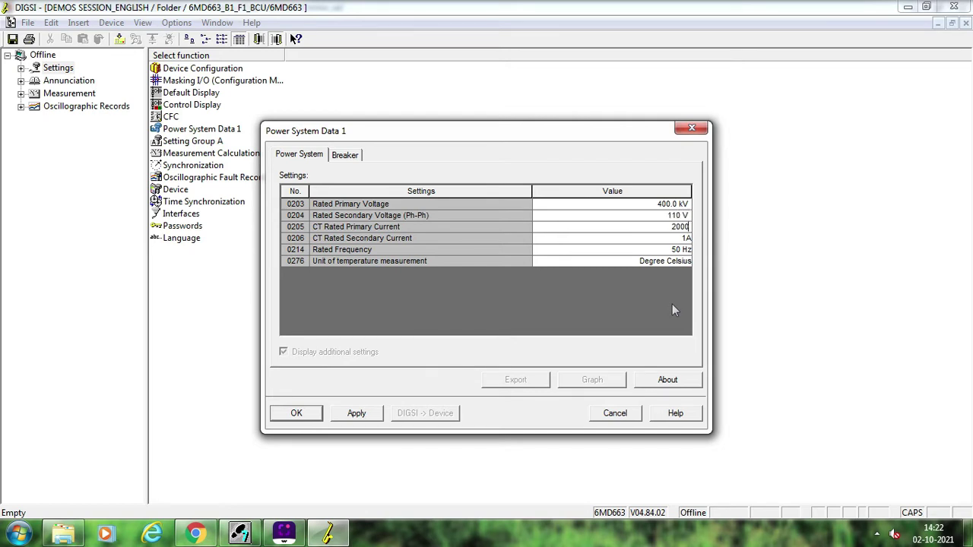
{"action": "key", "text": "Down"}
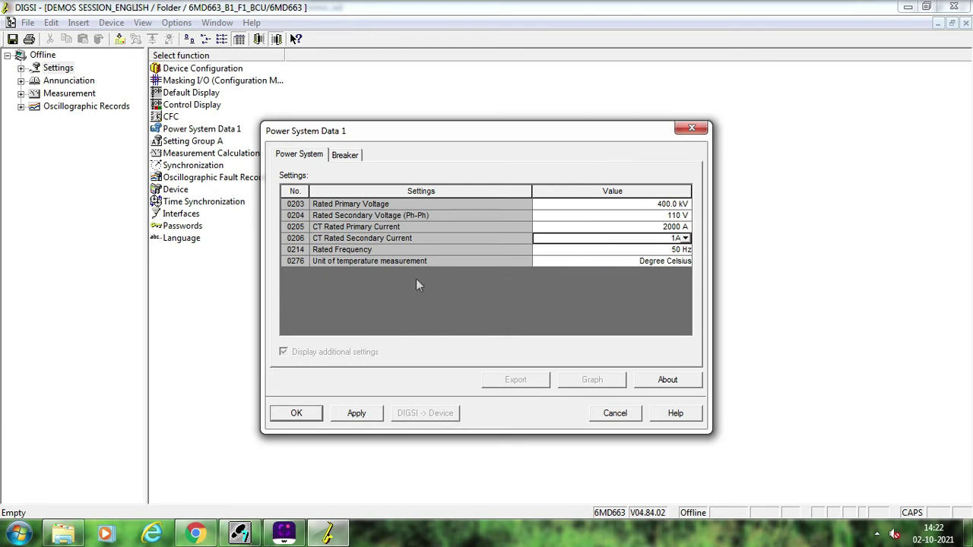
{"action": "left_click", "coordinate": [348, 155]}
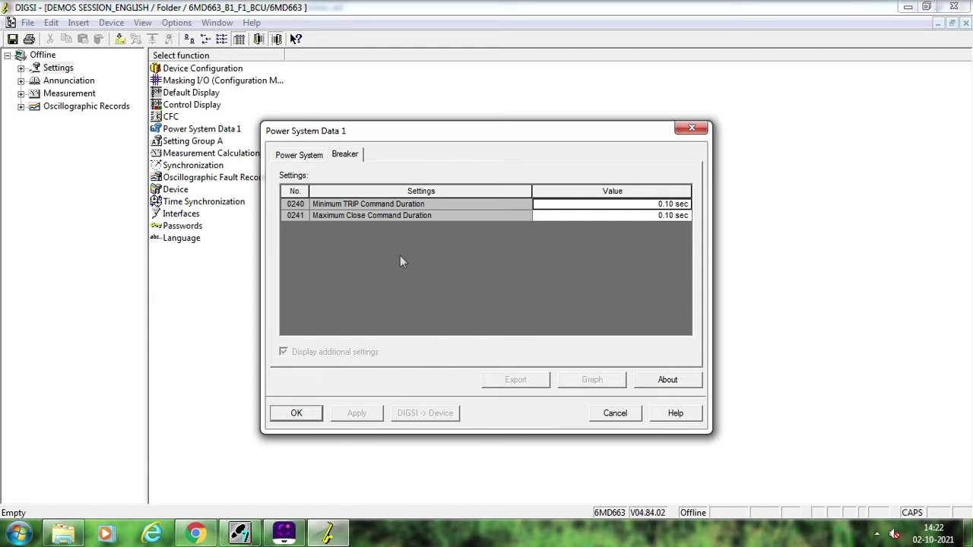
{"action": "left_click", "coordinate": [298, 422]}
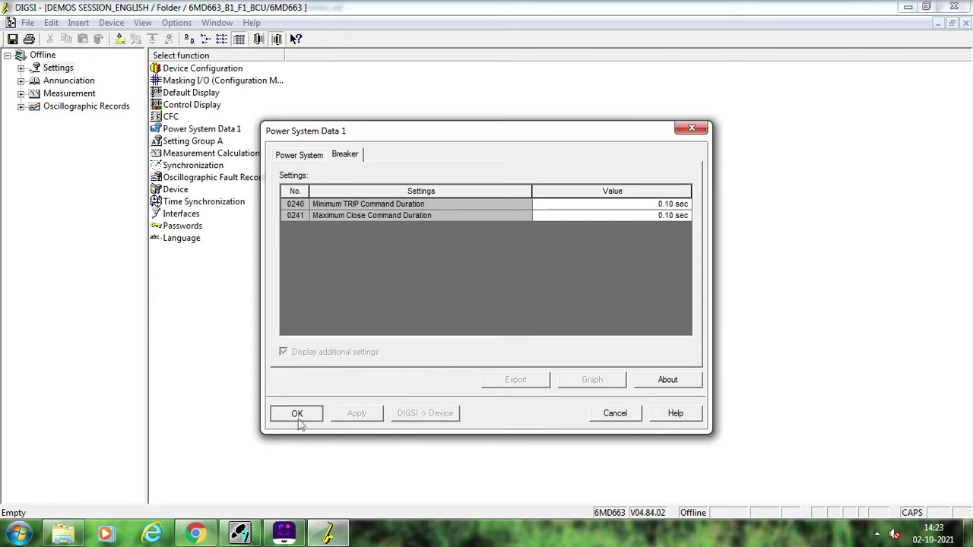
Step: Review the Power System Data 2 settings in Setting Group A, including the available options for RESET of Trip Command
{"action": "double_click", "coordinate": [190, 141]}
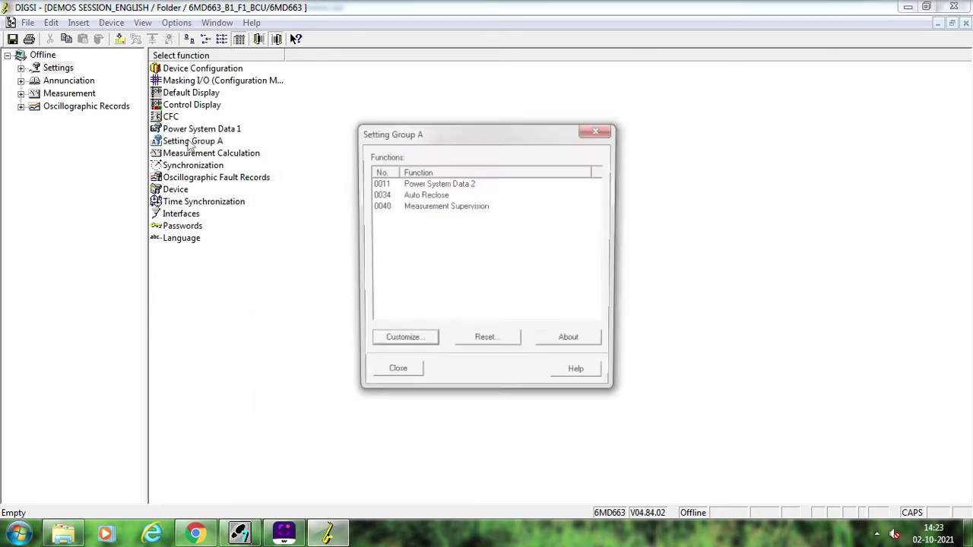
{"action": "double_click", "coordinate": [451, 187]}
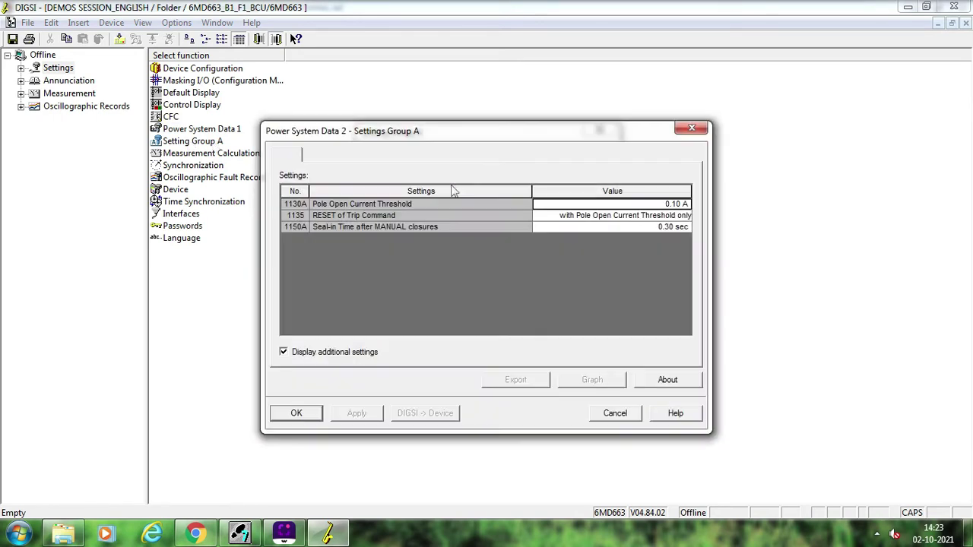
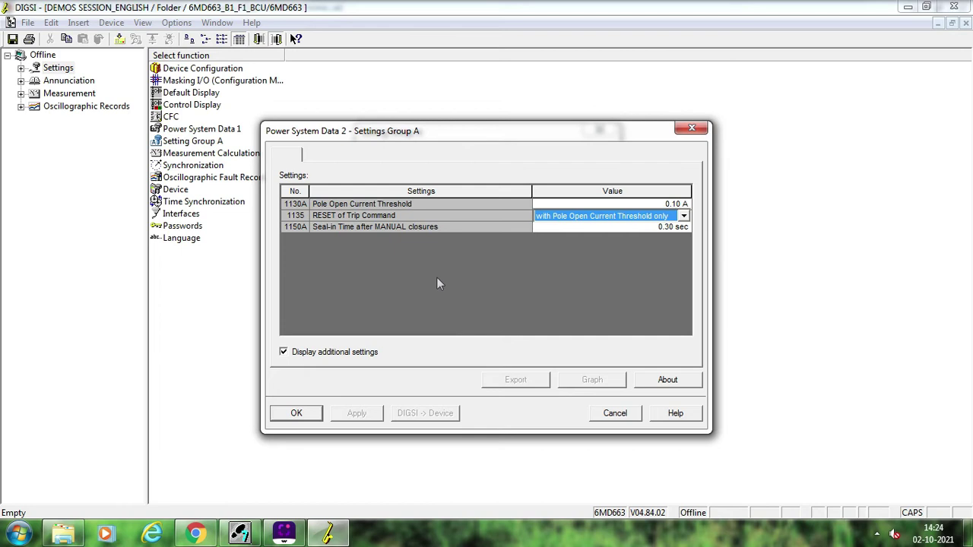
{"action": "left_click", "coordinate": [569, 219]}
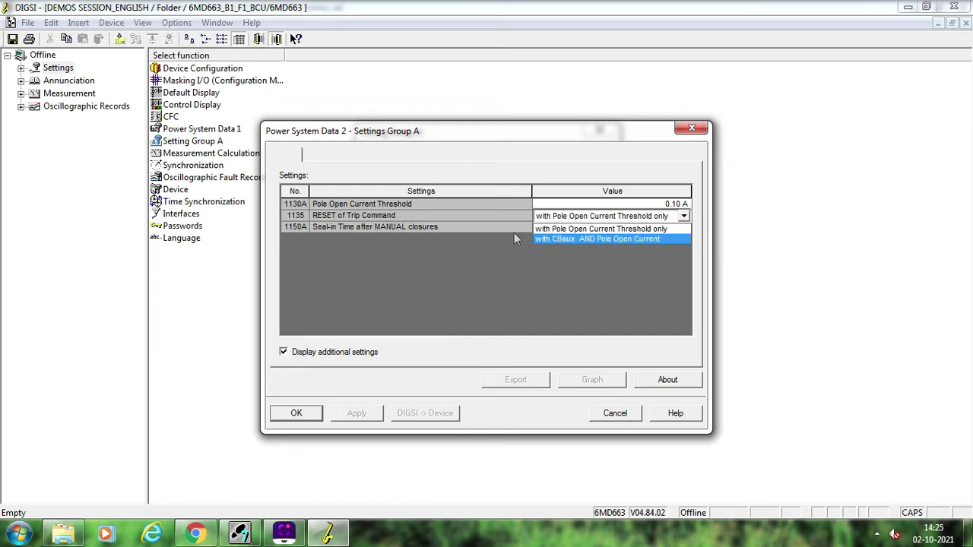
{"action": "left_click", "coordinate": [469, 213]}
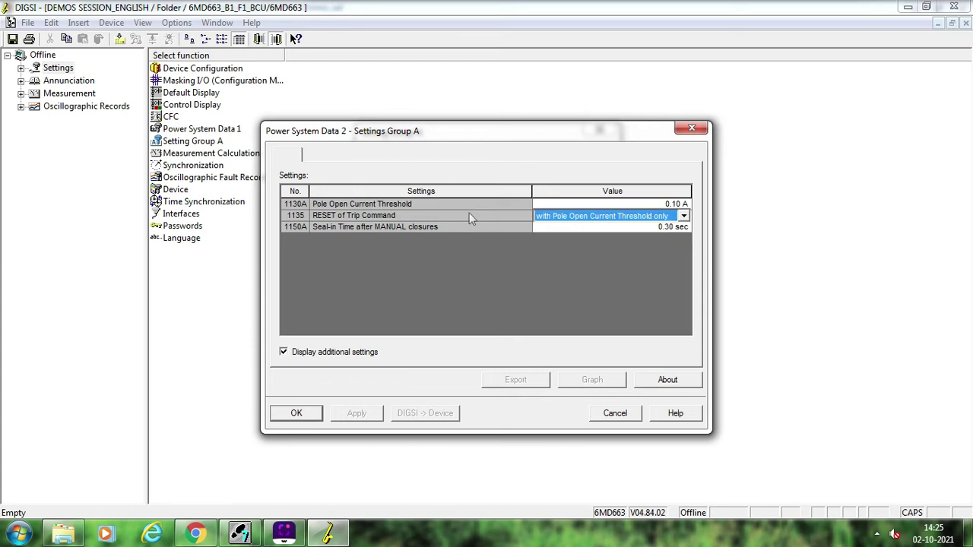
{"action": "left_click", "coordinate": [554, 217]}
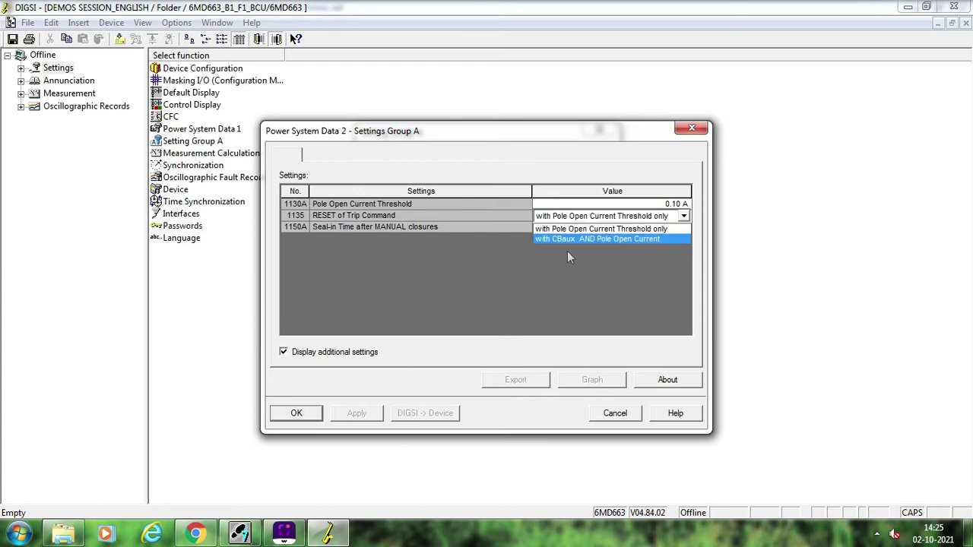
{"action": "left_click", "coordinate": [488, 225]}
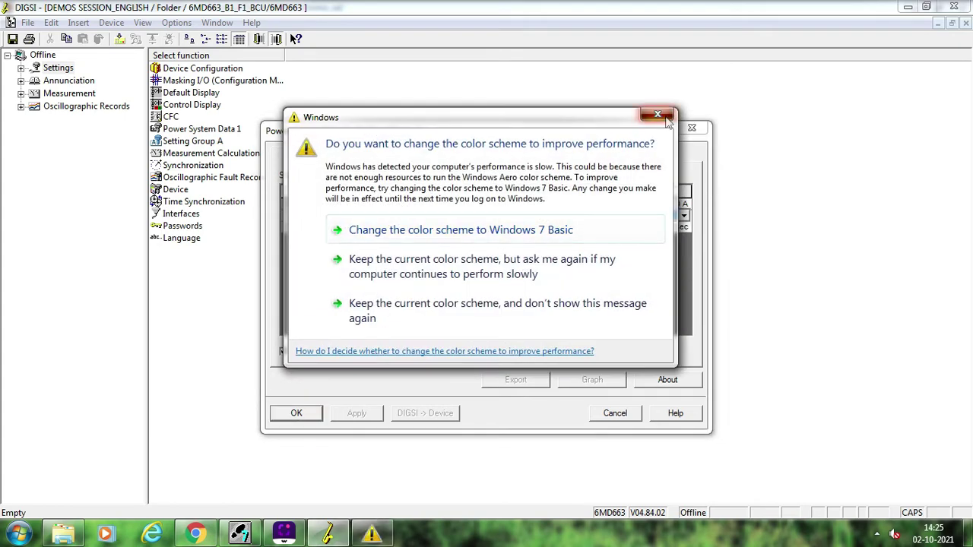
{"action": "left_click", "coordinate": [658, 116]}
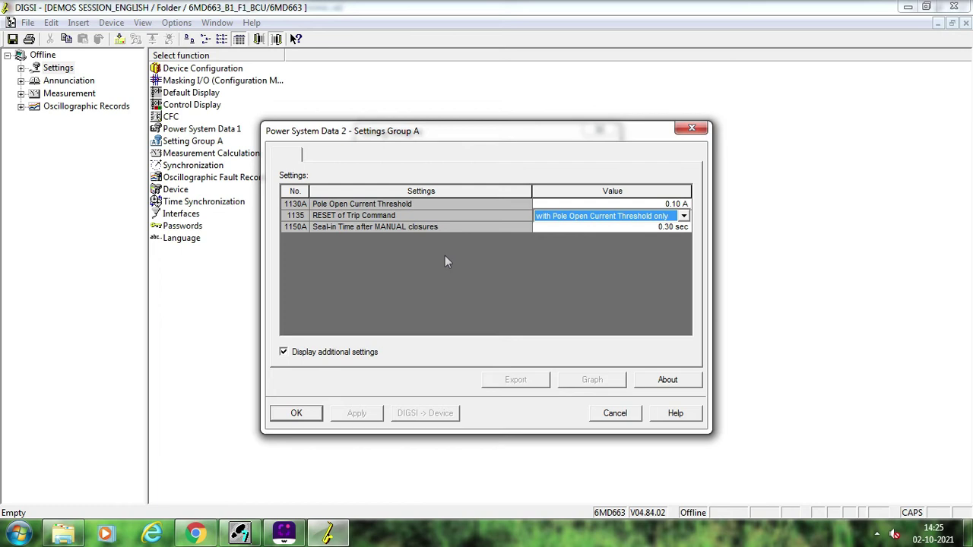
{"action": "left_click", "coordinate": [286, 414]}
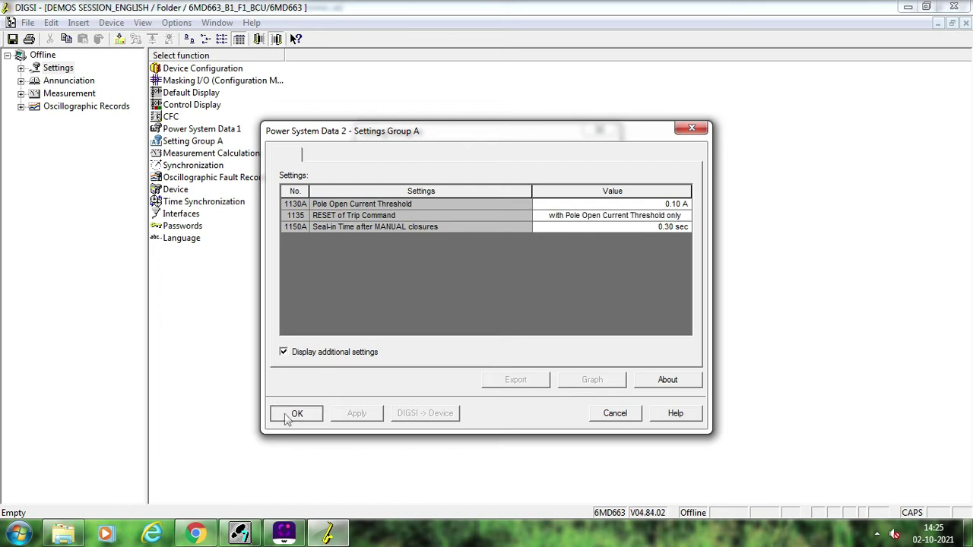
{"action": "double_click", "coordinate": [441, 195]}
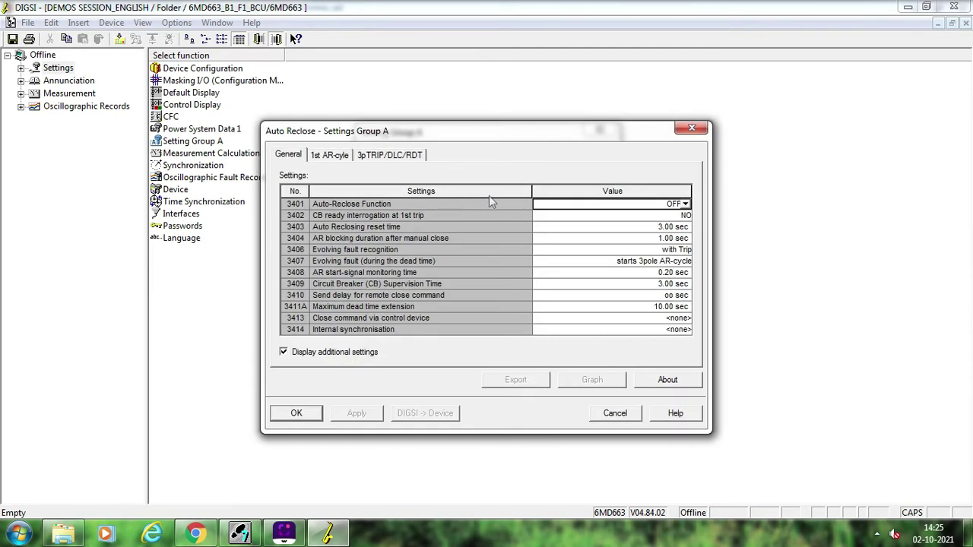
{"action": "left_click", "coordinate": [554, 206]}
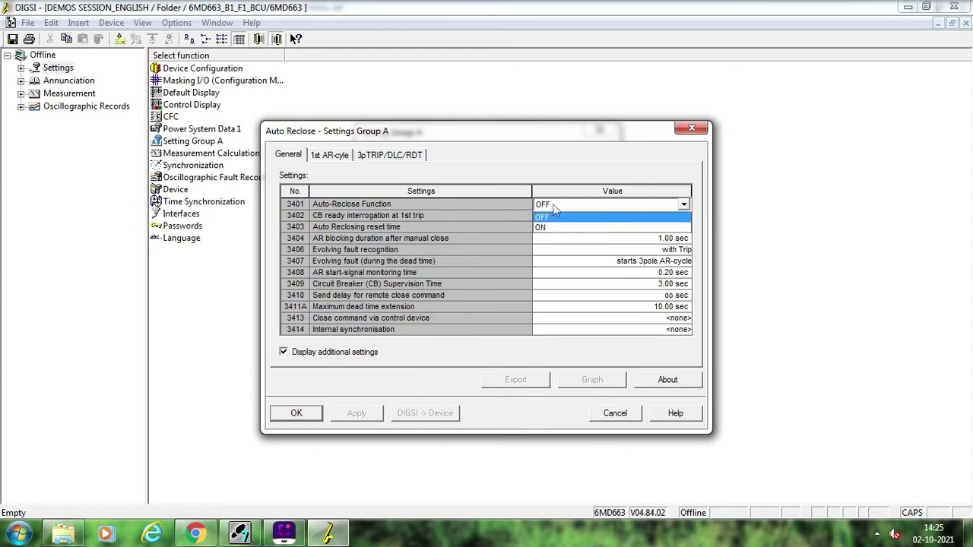
{"action": "left_click", "coordinate": [547, 228]}
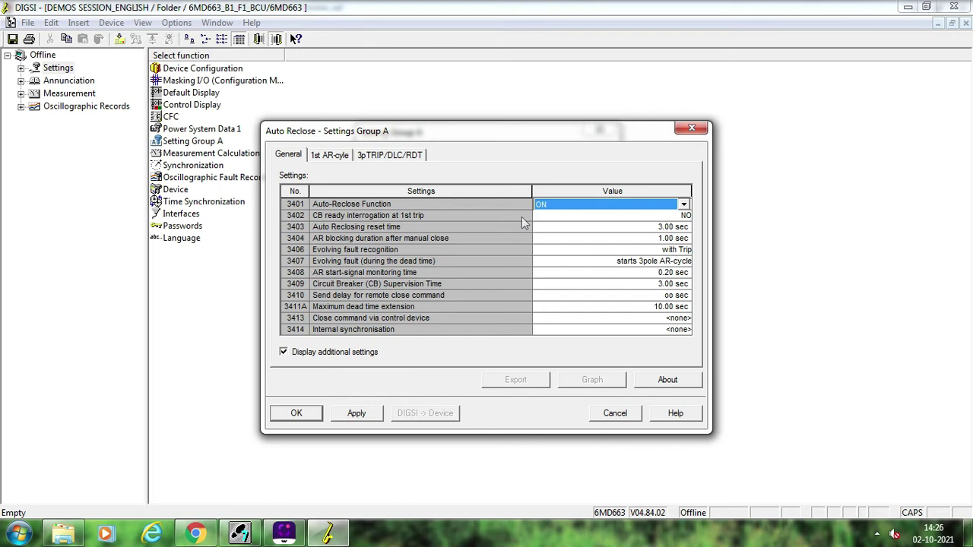
{"action": "left_click", "coordinate": [691, 128]}
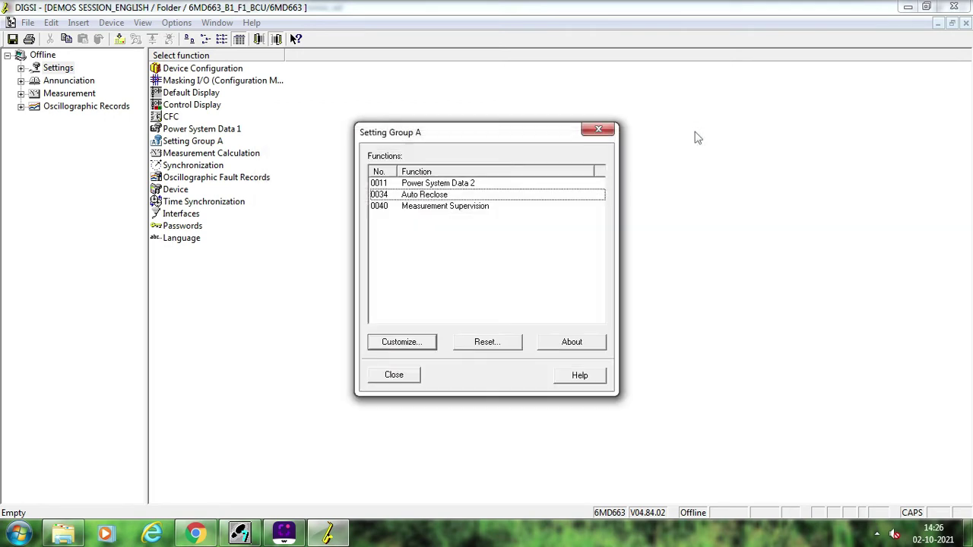
{"action": "left_click", "coordinate": [598, 129]}
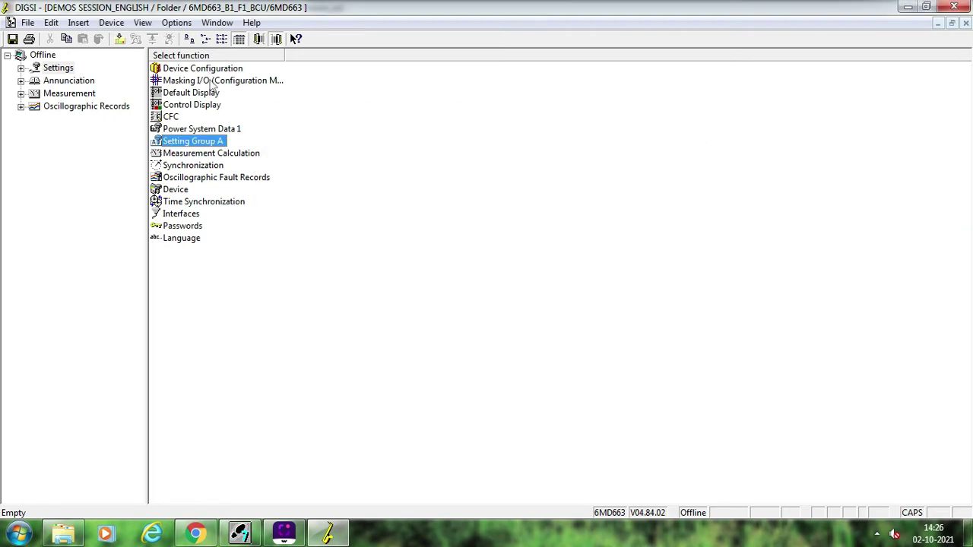
Step: Check the binary input assignment of the CB1 Ready signal under P.System Data 2 in the Masking I/O matrix
{"action": "double_click", "coordinate": [212, 84]}
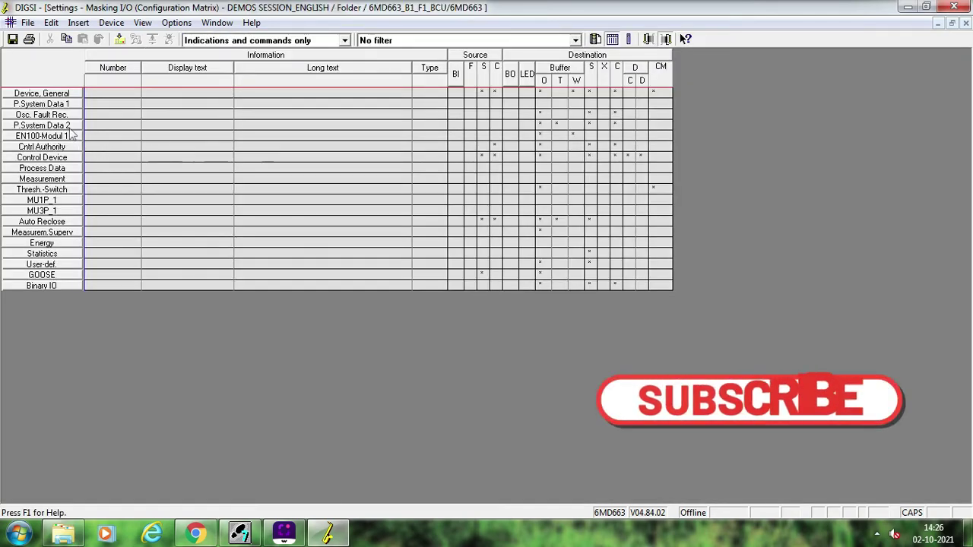
{"action": "double_click", "coordinate": [71, 129]}
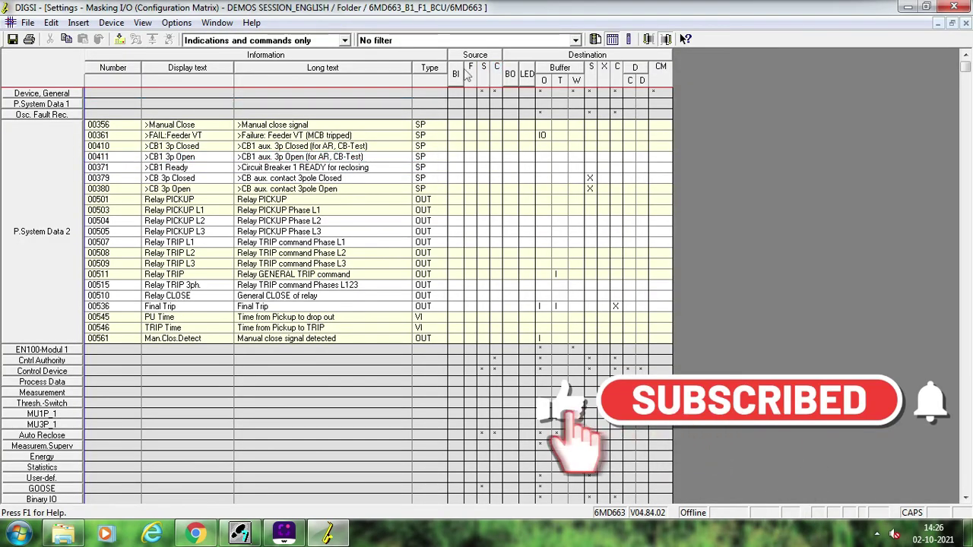
{"action": "double_click", "coordinate": [456, 74]}
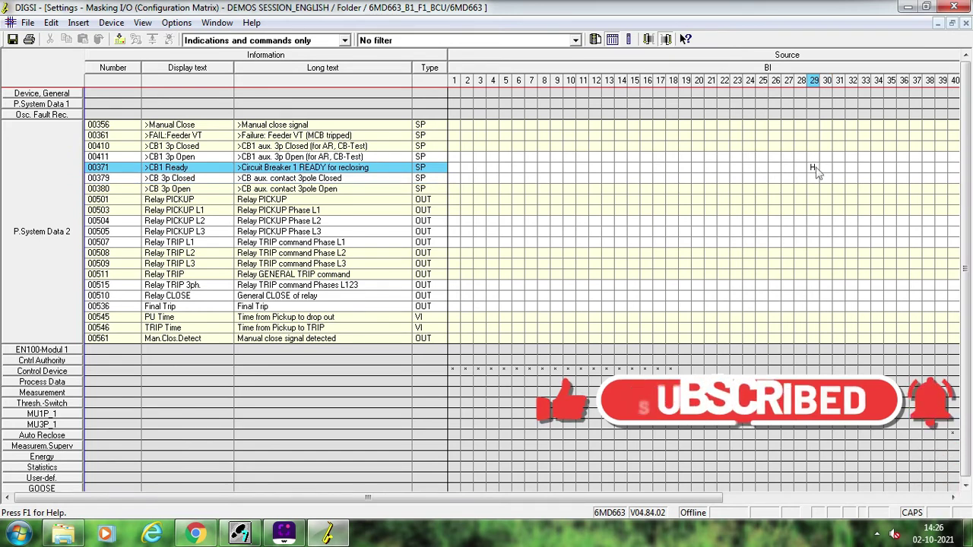
{"action": "double_click", "coordinate": [32, 166]}
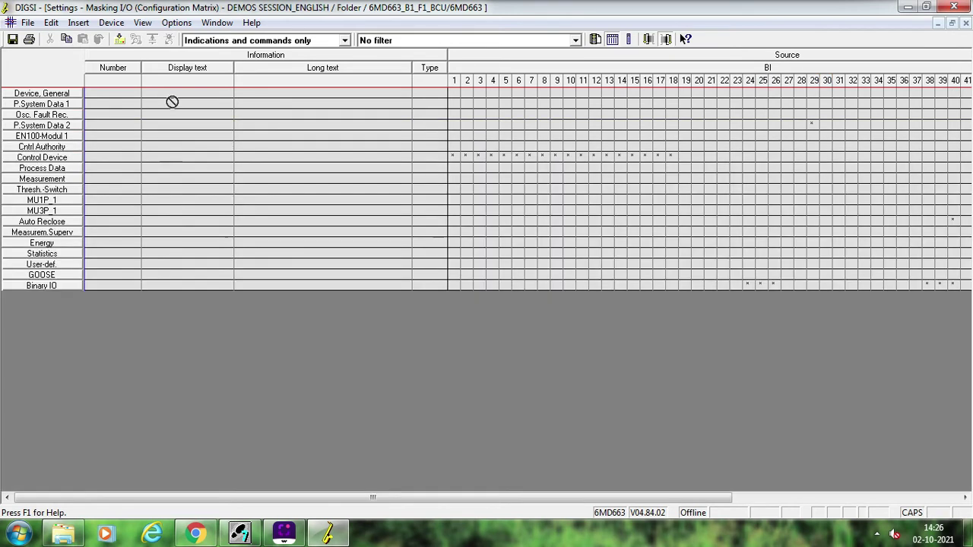
{"action": "left_click", "coordinate": [966, 23]}
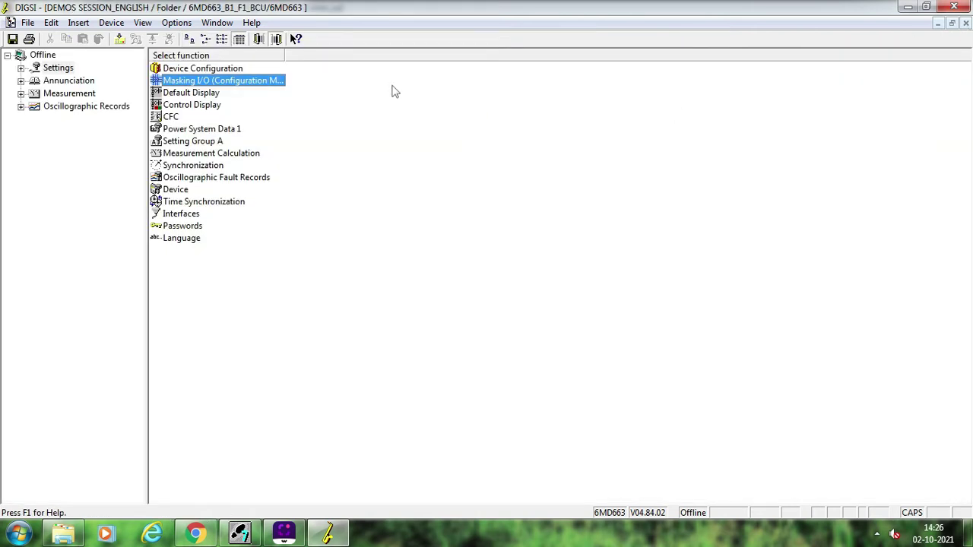
Step: In Setting Group A's Auto Reclose function, set Evolving fault (during the dead time) to "blocks AR"
{"action": "double_click", "coordinate": [193, 145]}
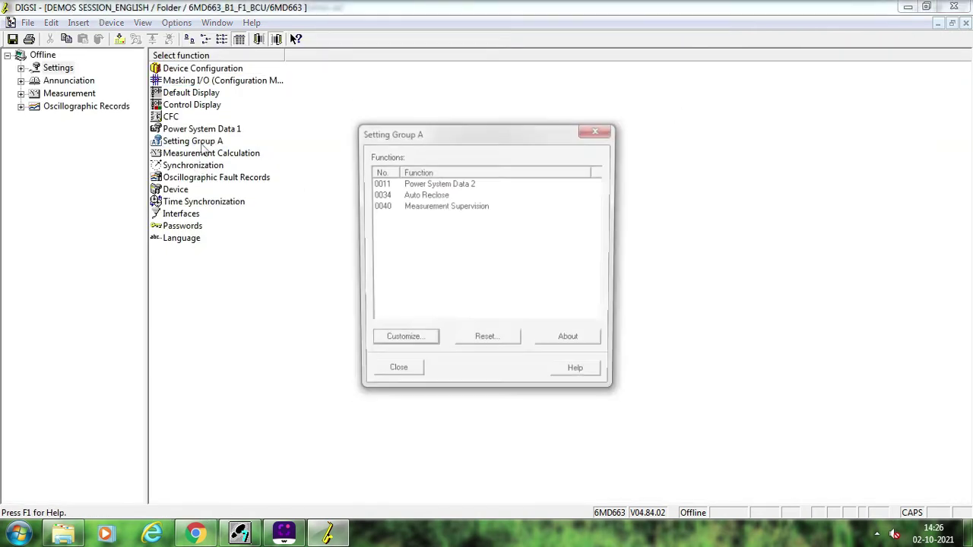
{"action": "double_click", "coordinate": [446, 195]}
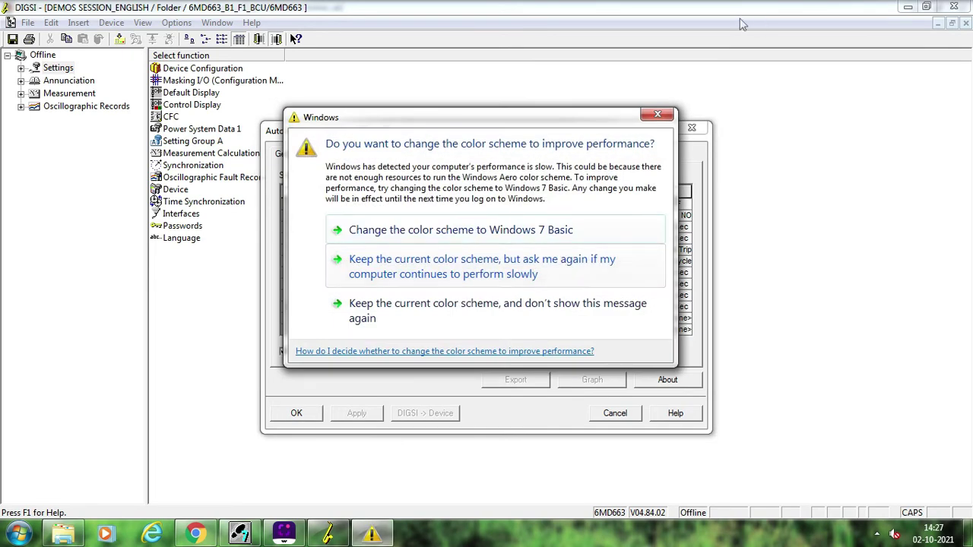
{"action": "left_click", "coordinate": [661, 118]}
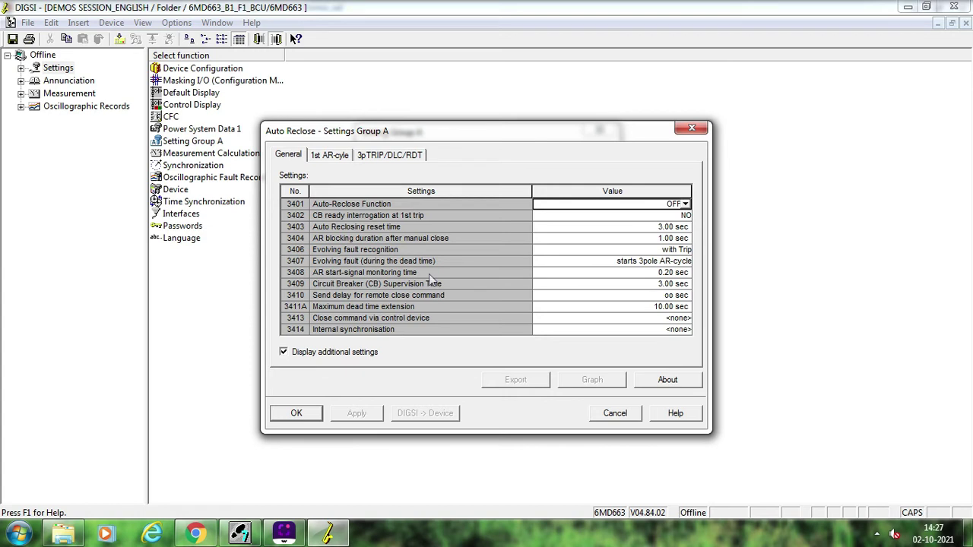
{"action": "left_click", "coordinate": [572, 251]}
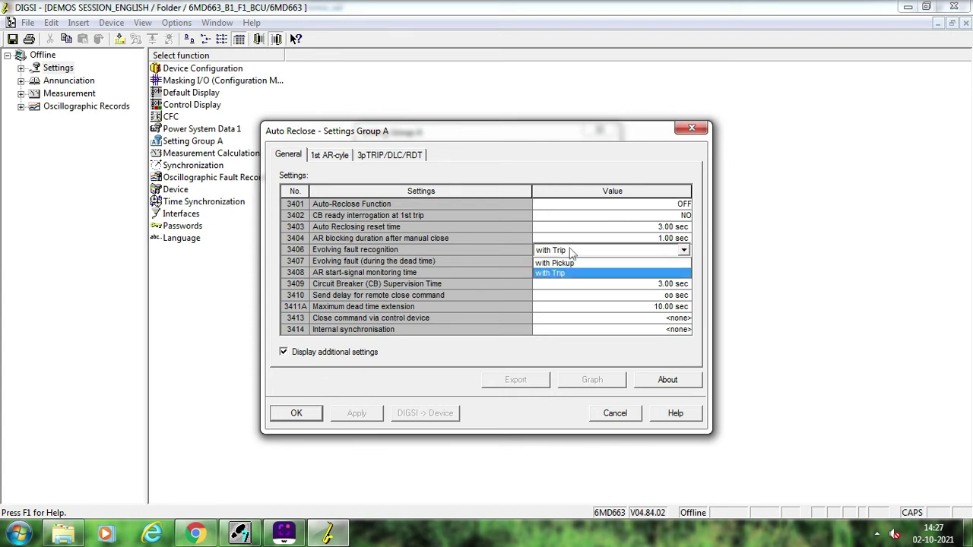
{"action": "left_click", "coordinate": [493, 247]}
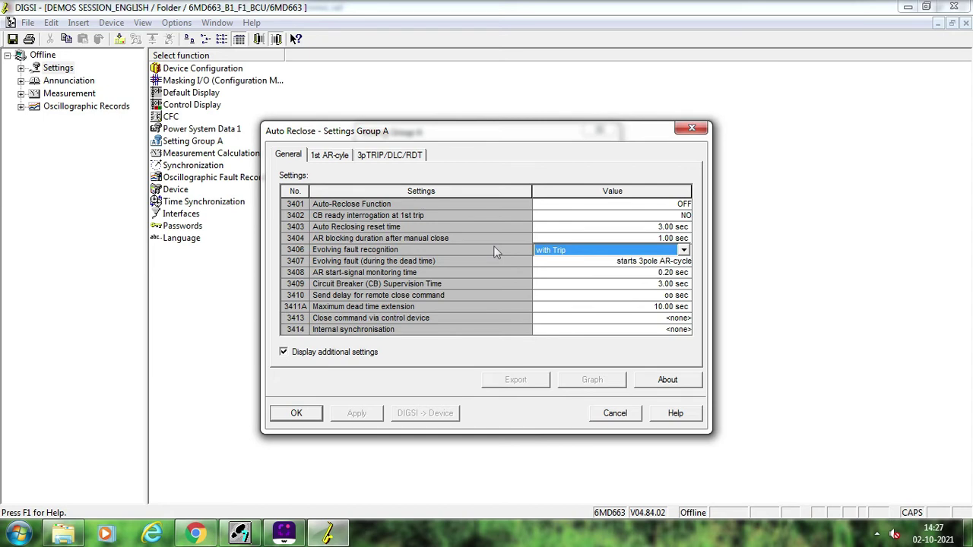
{"action": "left_click", "coordinate": [545, 263]}
{"action": "left_click", "coordinate": [545, 262]}
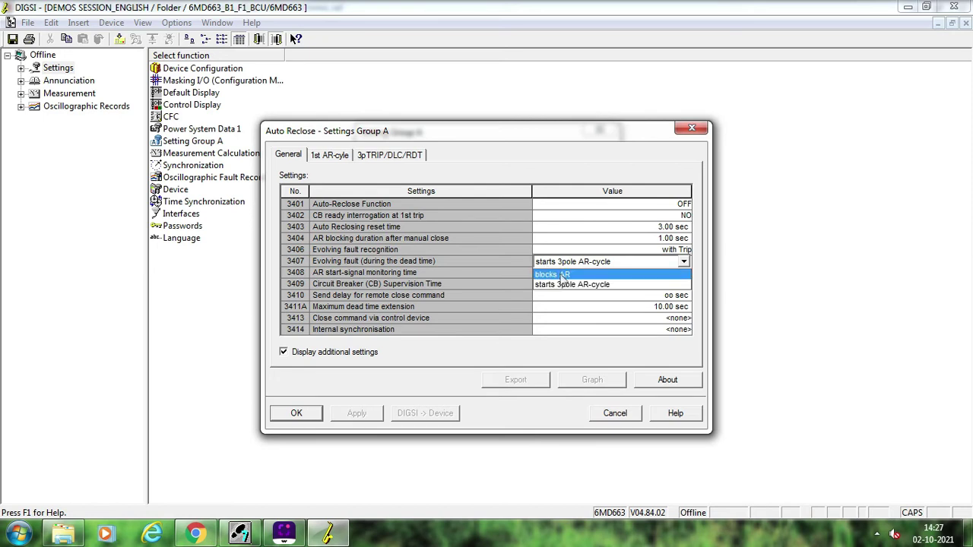
{"action": "left_click", "coordinate": [562, 275]}
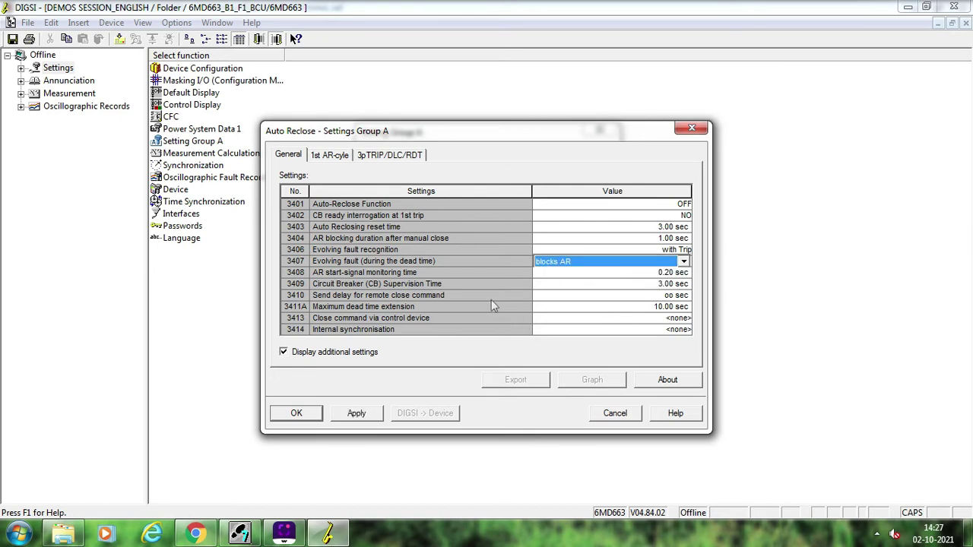
Step: Set Close command via control device to CB OP/CL in the general Auto Reclose settings
{"action": "left_click", "coordinate": [564, 320]}
{"action": "left_click", "coordinate": [563, 320]}
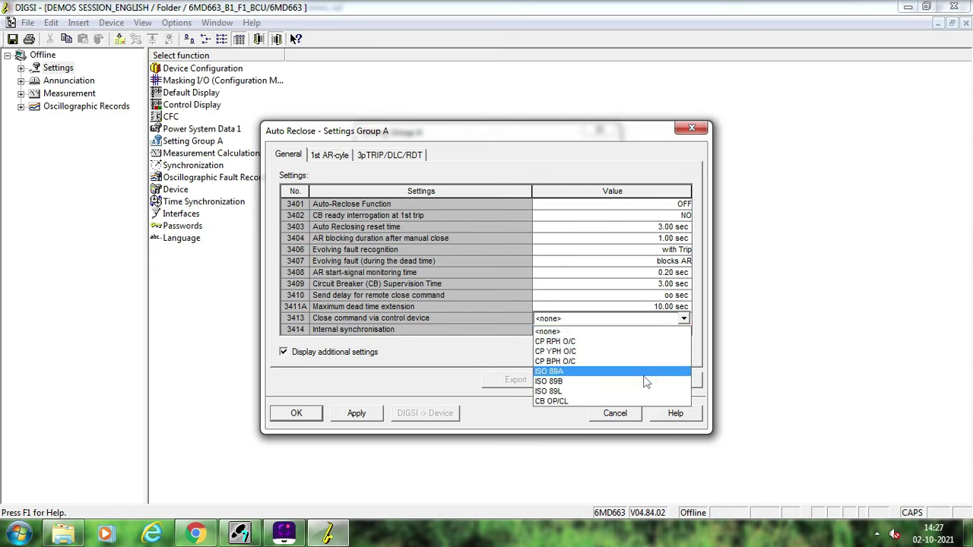
{"action": "left_click", "coordinate": [603, 402]}
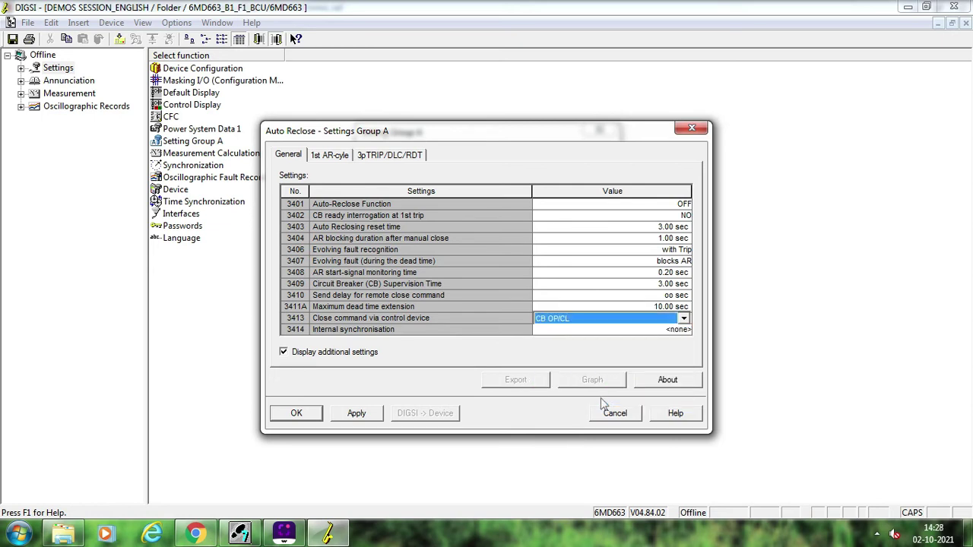
Step: Check which dead time settings the 1st AR cycle offers, and close the Auto Reclose and Setting Group A dialogs
{"action": "left_click", "coordinate": [346, 155]}
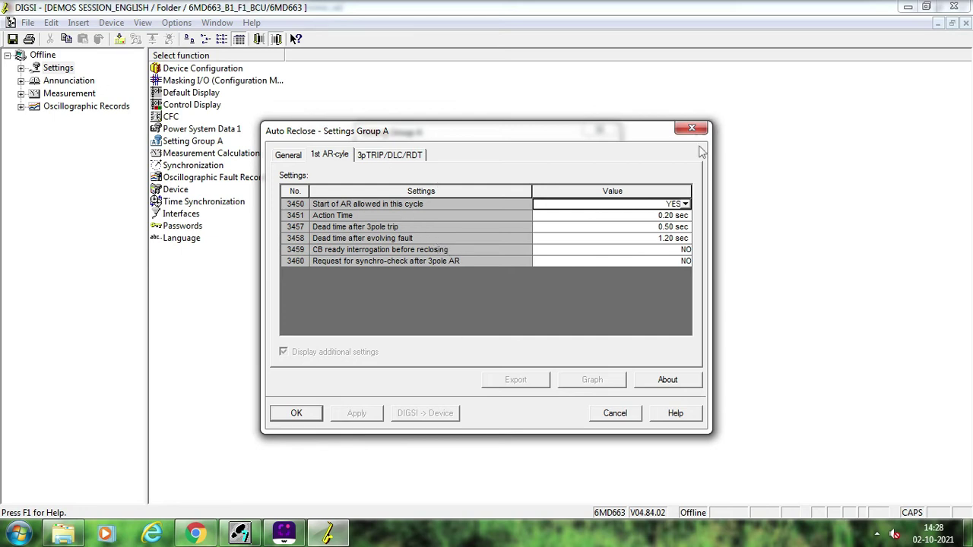
{"action": "left_click", "coordinate": [293, 155]}
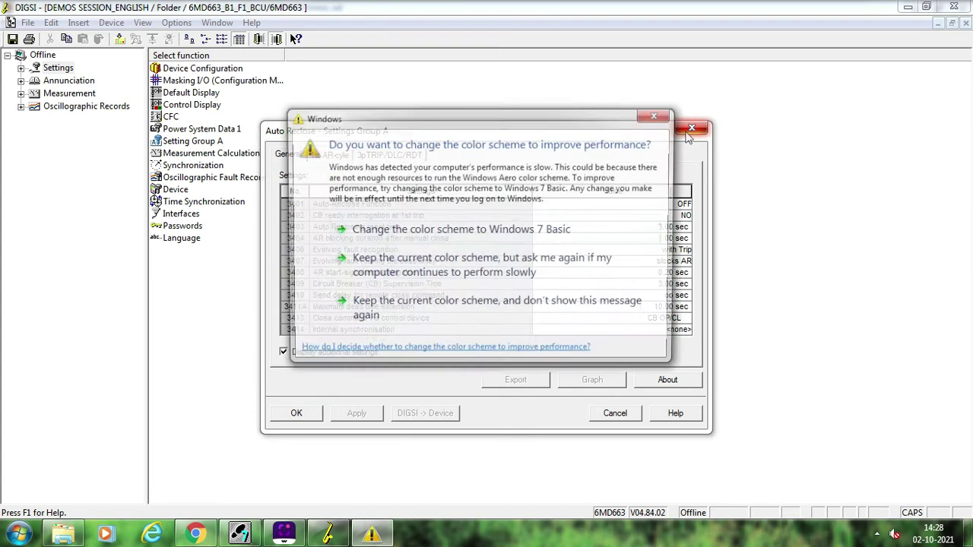
{"action": "left_click", "coordinate": [691, 129]}
{"action": "left_click", "coordinate": [599, 131]}
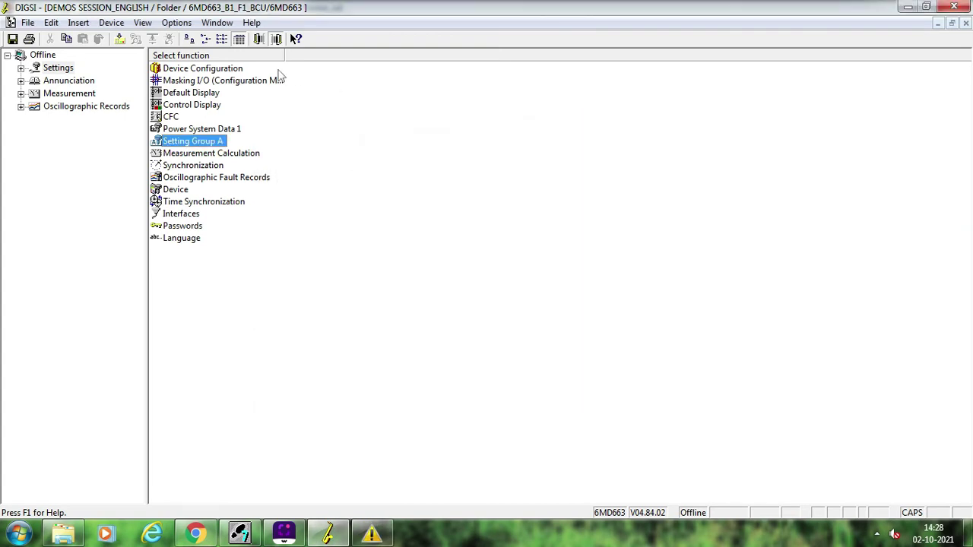
Step: In Device Configuration, set 1pole trip permitted to 1-/3pole and confirm the functional scope
{"action": "double_click", "coordinate": [220, 69]}
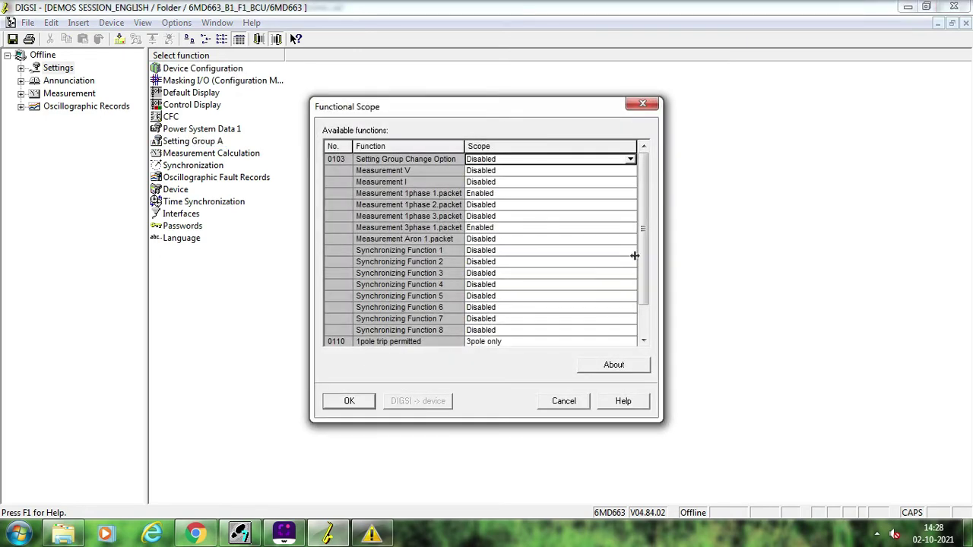
{"action": "scroll", "coordinate": [639, 315], "scroll_direction": "down", "scroll_amount": 1}
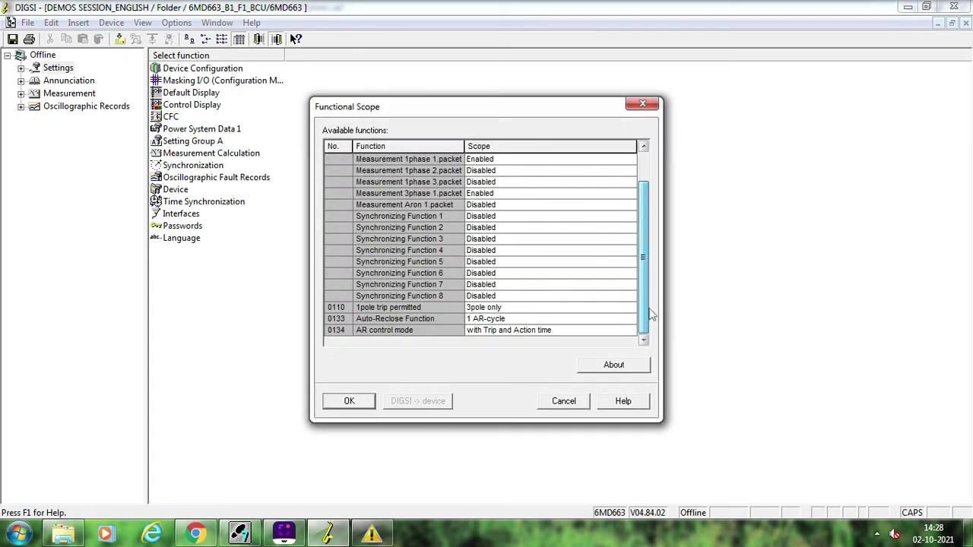
{"action": "left_click", "coordinate": [484, 310]}
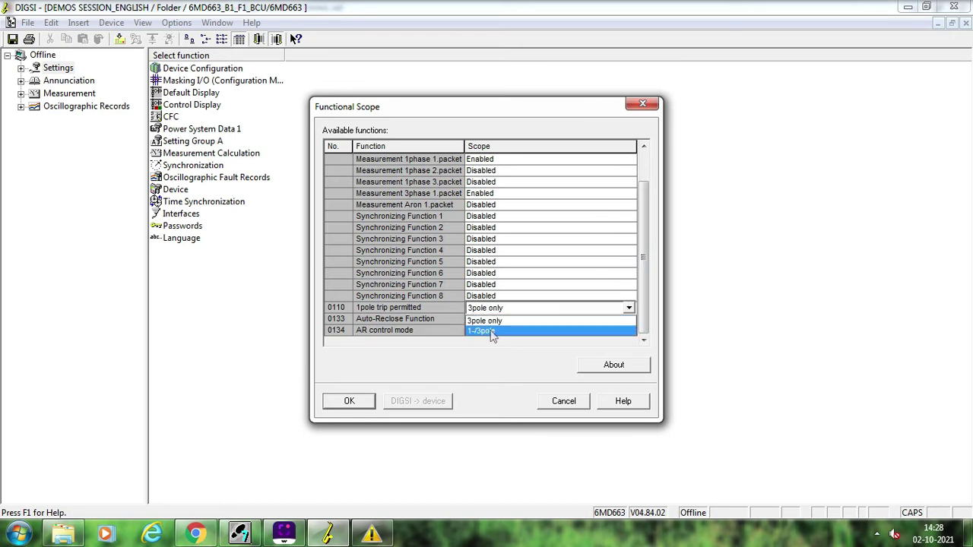
{"action": "left_click", "coordinate": [492, 332]}
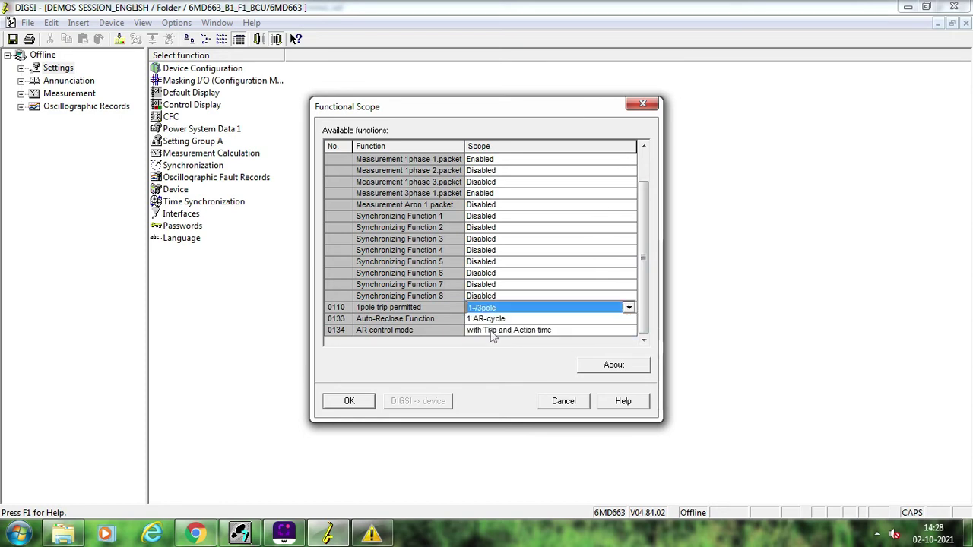
{"action": "left_click", "coordinate": [349, 401]}
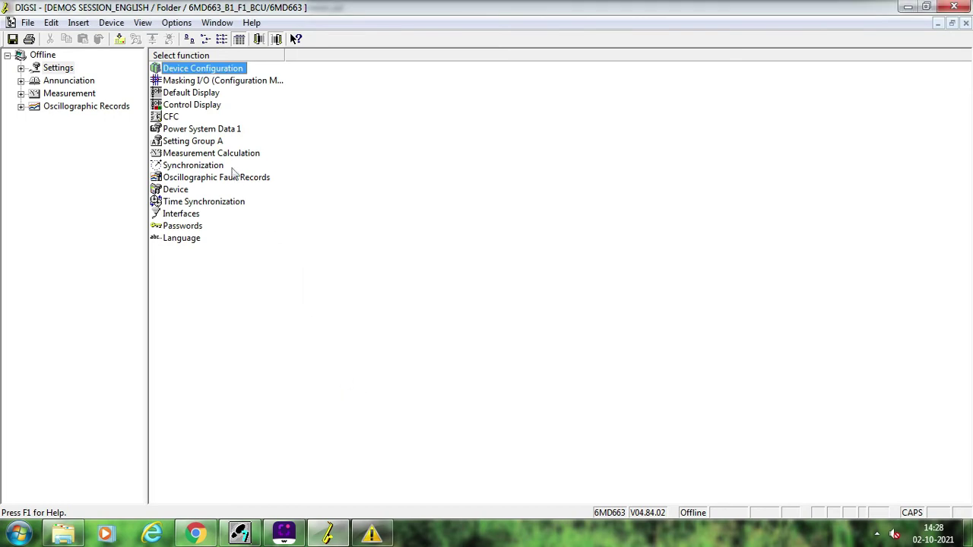
Step: In Setting Group A's Auto Reclose function, set Dead time after 1pole trip to 1.00 sec for the 1st AR cycle
{"action": "double_click", "coordinate": [209, 142]}
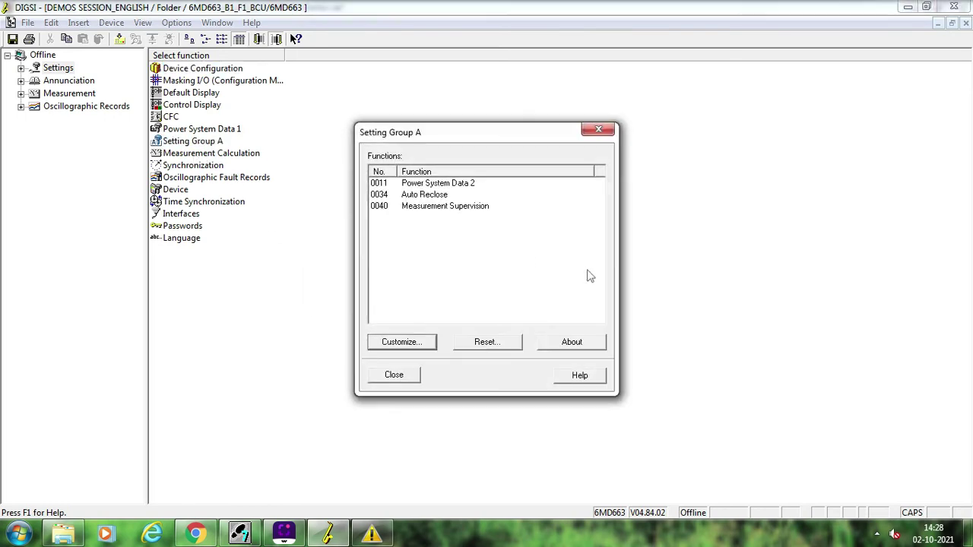
{"action": "double_click", "coordinate": [443, 196]}
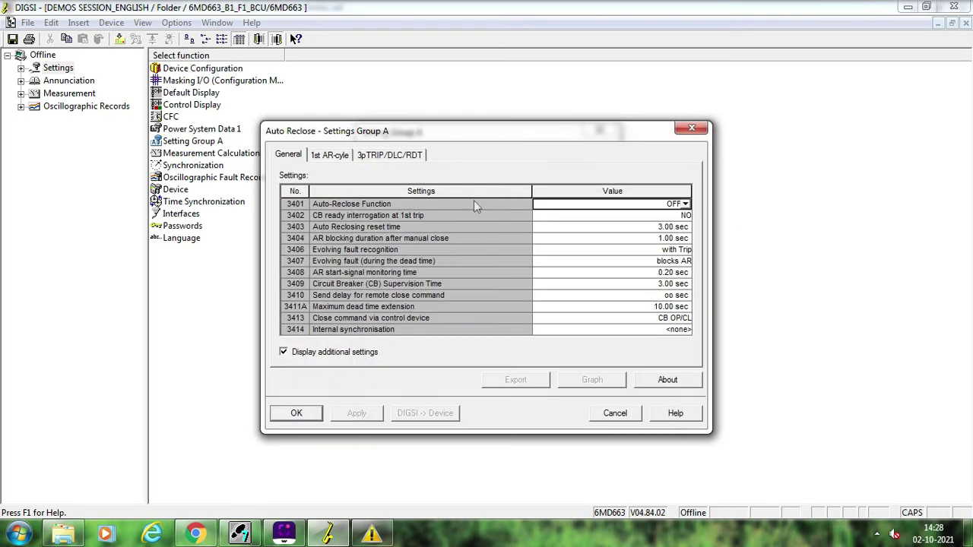
{"action": "left_click", "coordinate": [335, 155]}
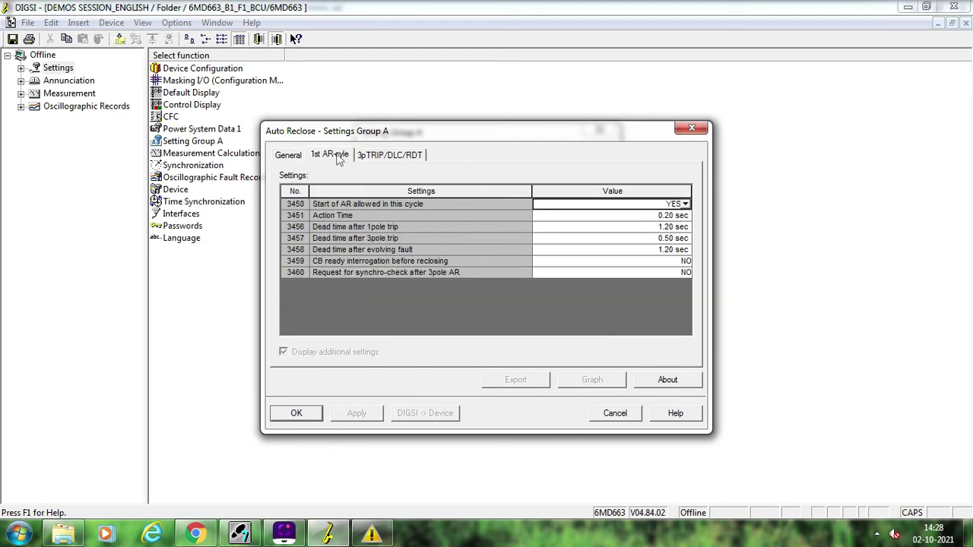
{"action": "left_click", "coordinate": [586, 228]}
{"action": "type", "text": "1"}
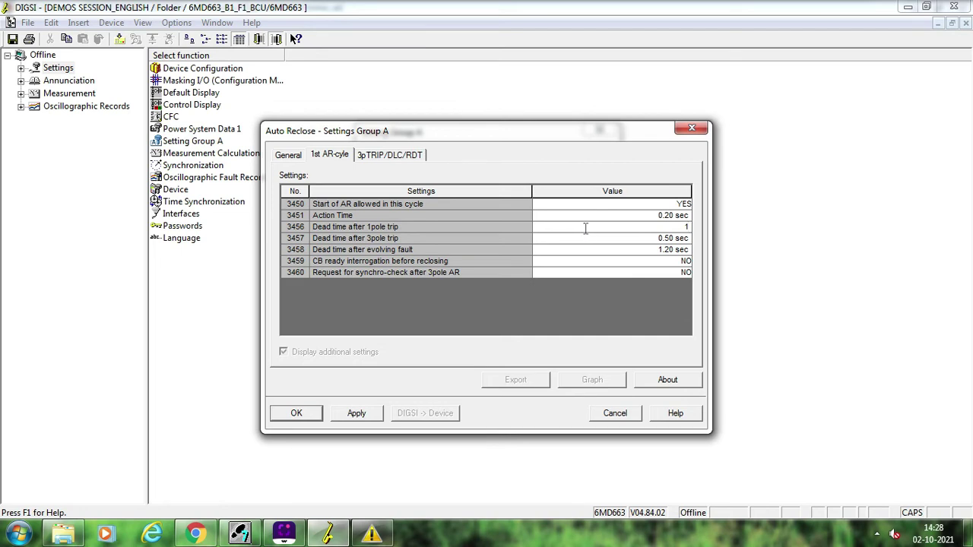
{"action": "key", "text": "Return"}
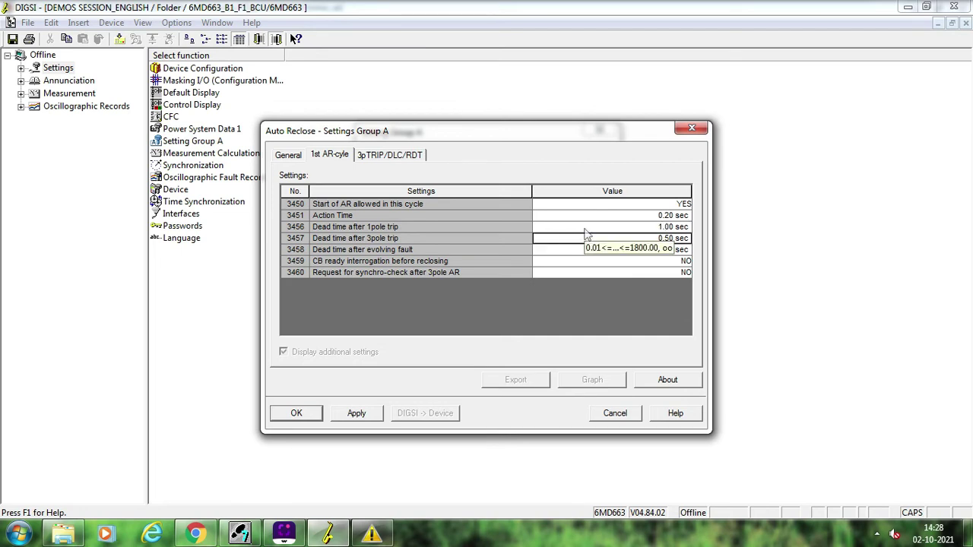
{"action": "key", "text": "Return"}
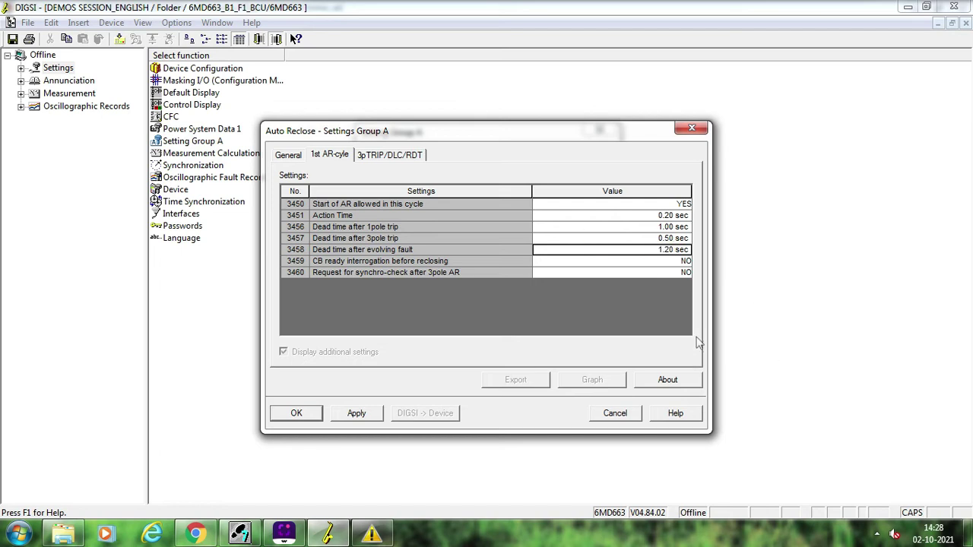
Step: Set CB ready interrogation before reclosing to YES for the 1st AR cycle
{"action": "left_click", "coordinate": [572, 263]}
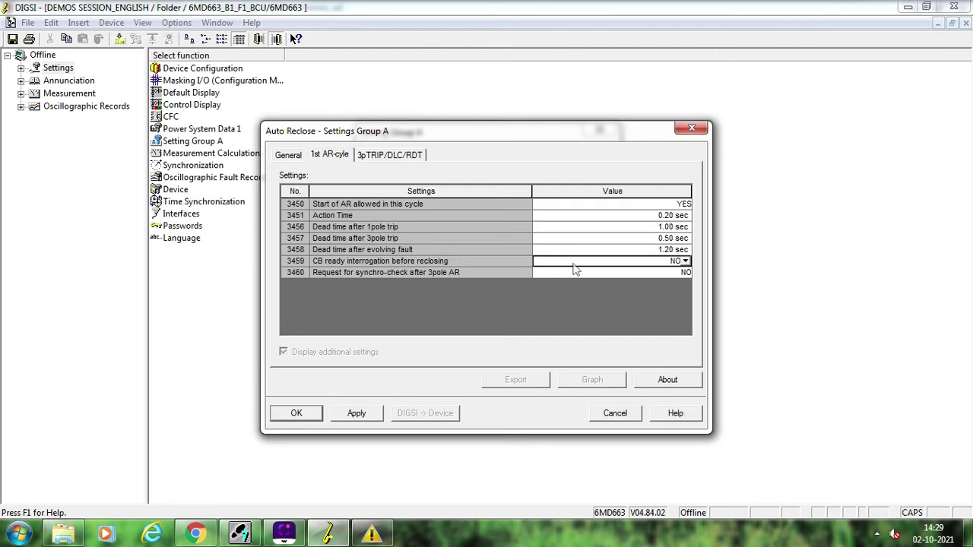
{"action": "left_click", "coordinate": [572, 263]}
{"action": "left_click", "coordinate": [557, 274]}
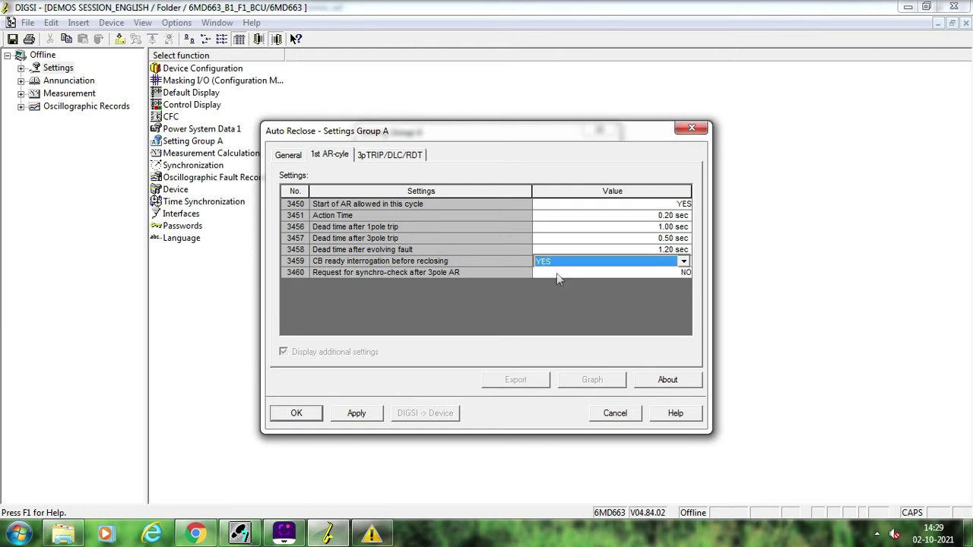
Step: Set 3pole TRIP by AR to NO, apply the Auto Reclose settings and close Setting Group A
{"action": "left_click", "coordinate": [374, 158]}
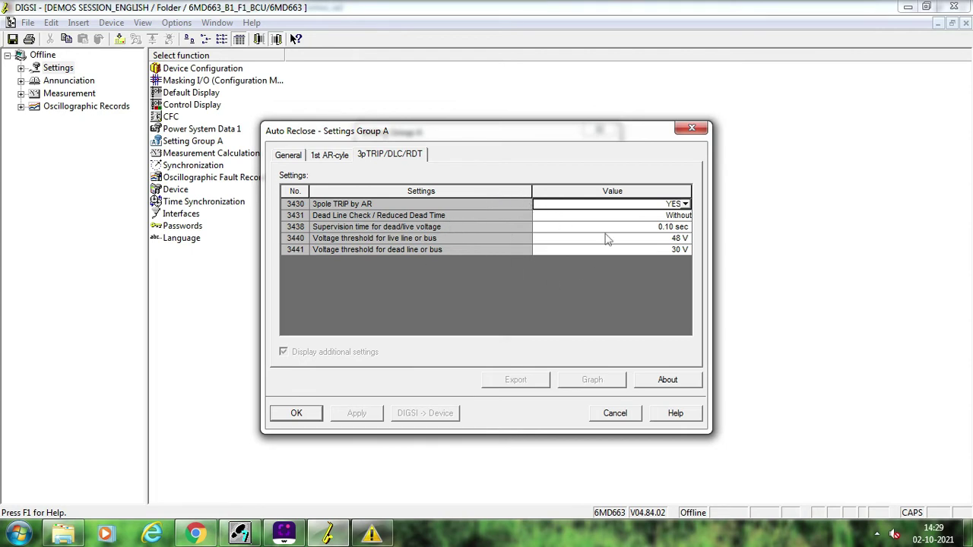
{"action": "left_click", "coordinate": [574, 208]}
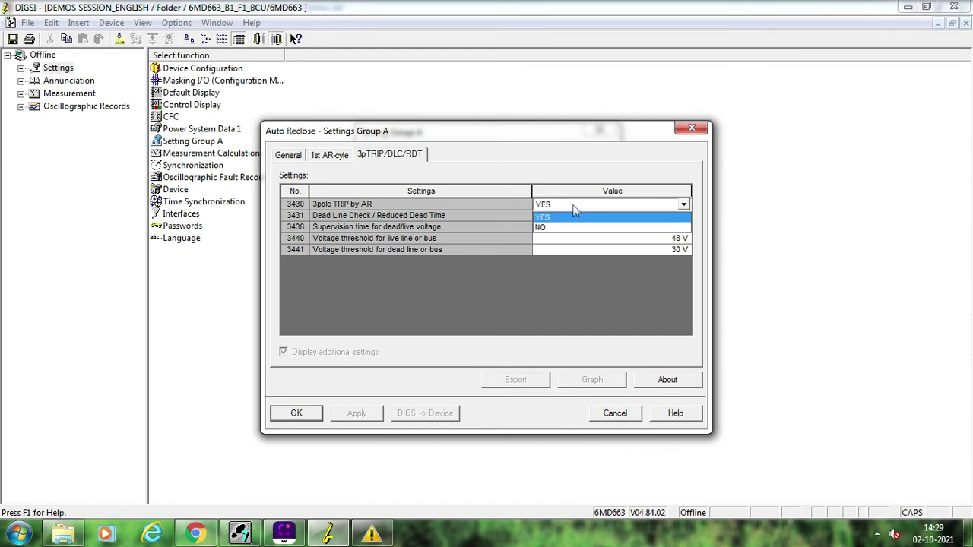
{"action": "left_click", "coordinate": [558, 227]}
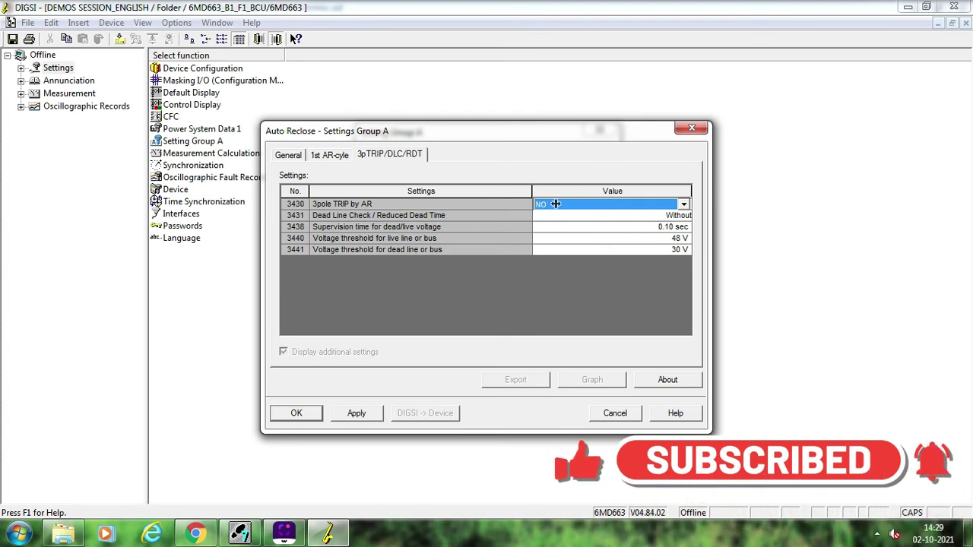
{"action": "left_click", "coordinate": [555, 203]}
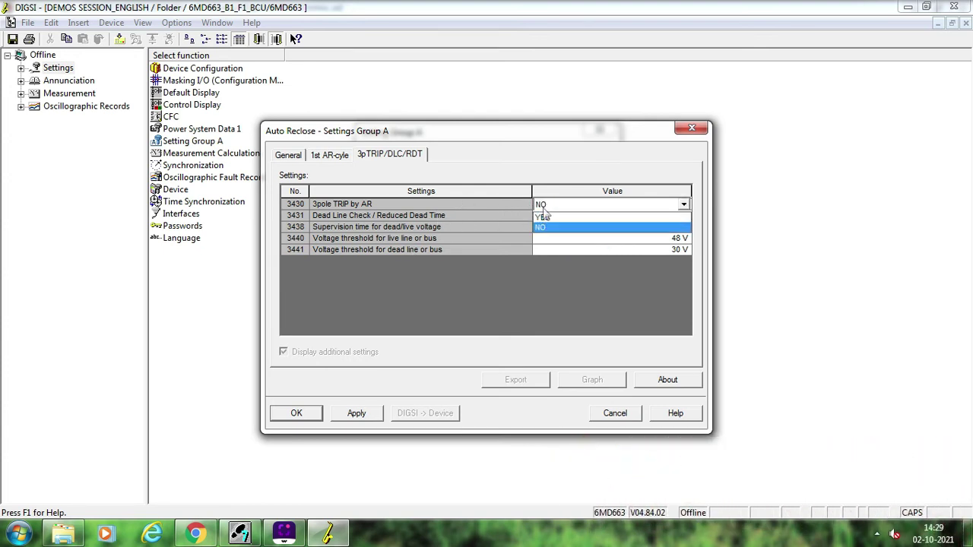
{"action": "left_click", "coordinate": [476, 199]}
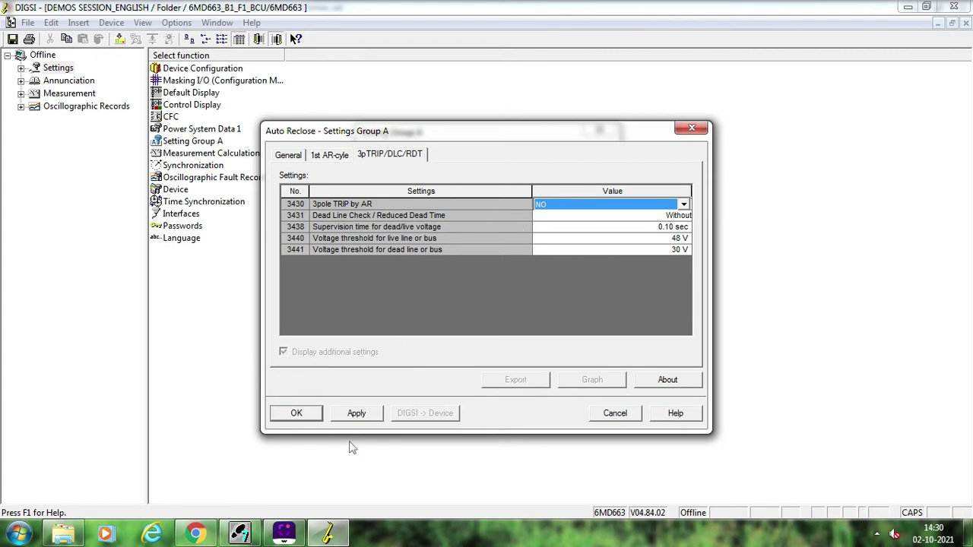
{"action": "left_click", "coordinate": [362, 416]}
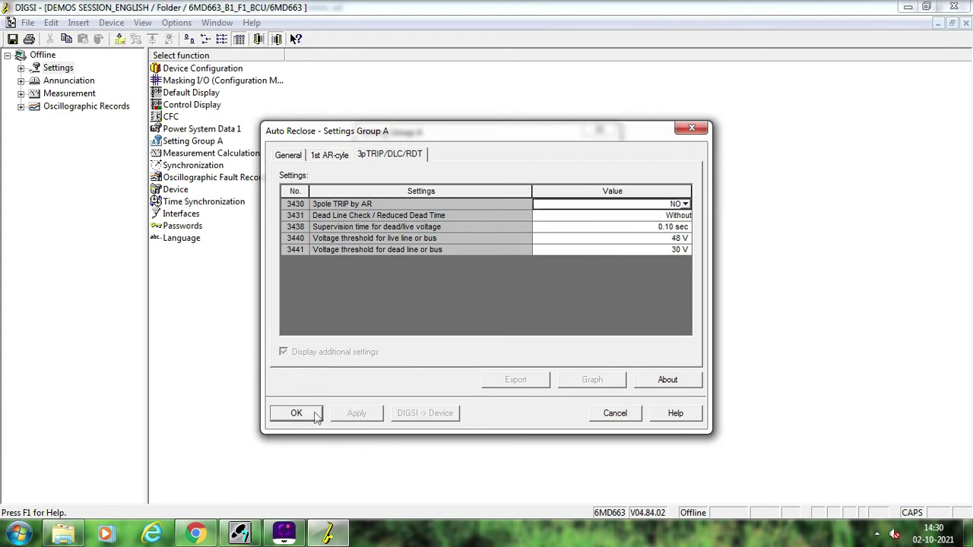
{"action": "left_click", "coordinate": [316, 414]}
{"action": "left_click", "coordinate": [387, 377]}
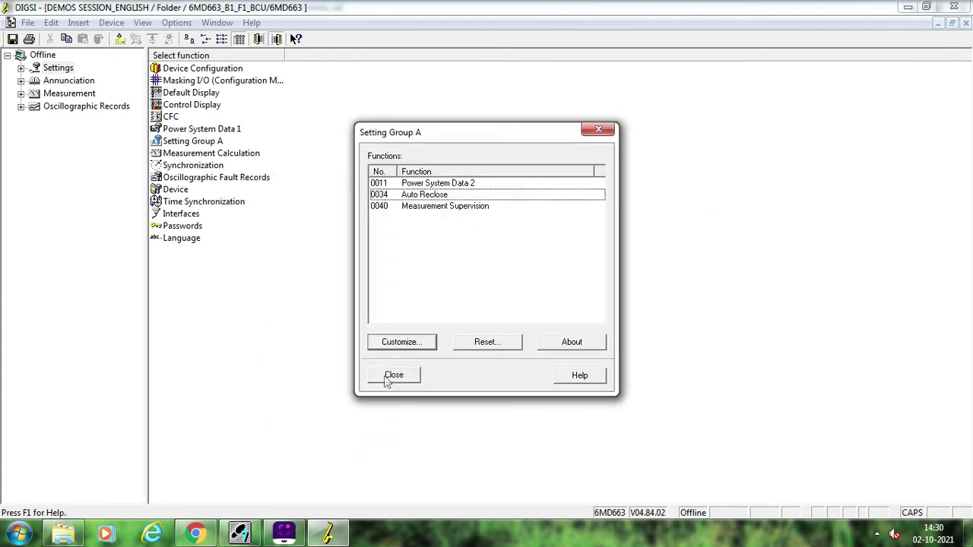
Step: In Setting Group A's Measurement Supervision, set Maximum Voltage Threshold U< (3phase) to 45 V, apply it and close the dialogs
{"action": "double_click", "coordinate": [210, 143]}
{"action": "double_click", "coordinate": [458, 212]}
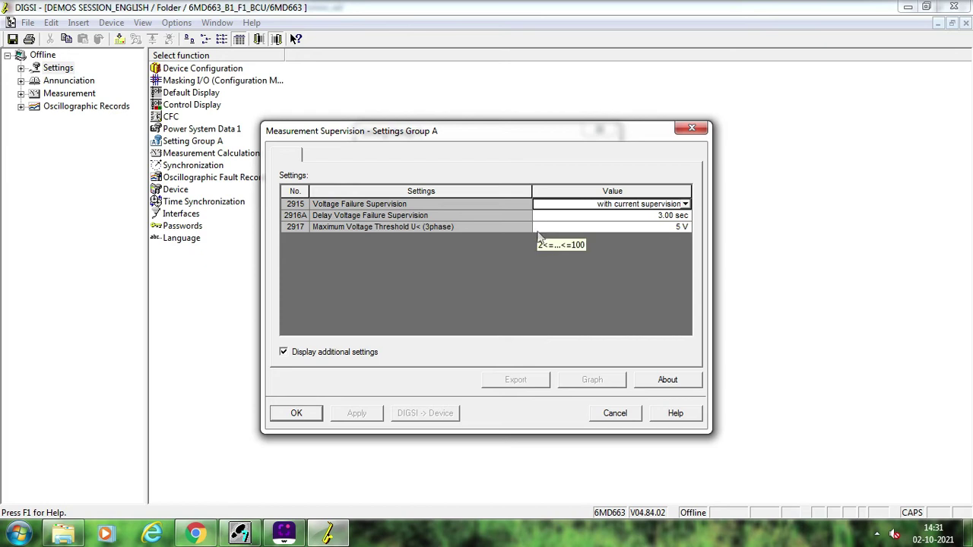
{"action": "left_click", "coordinate": [551, 228]}
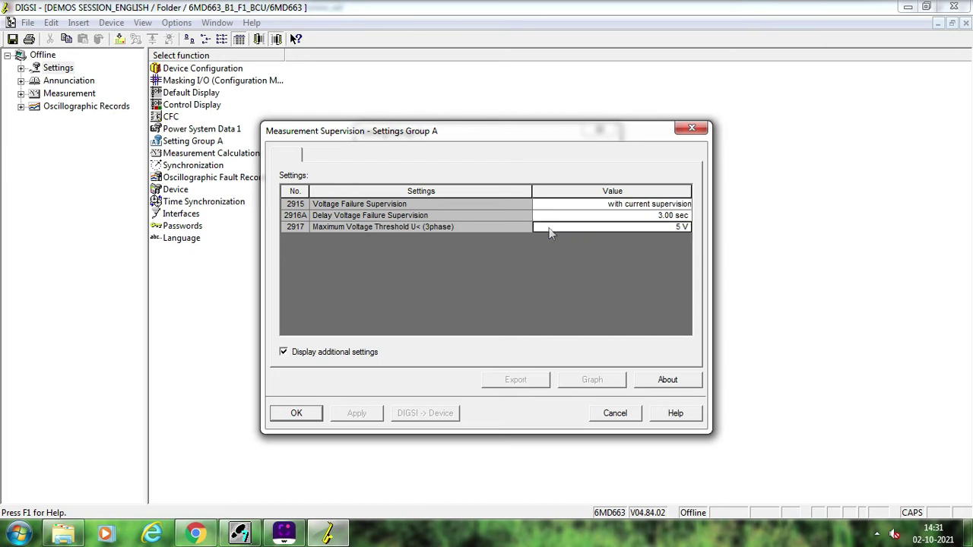
{"action": "type", "text": "45"}
{"action": "left_click", "coordinate": [566, 216]}
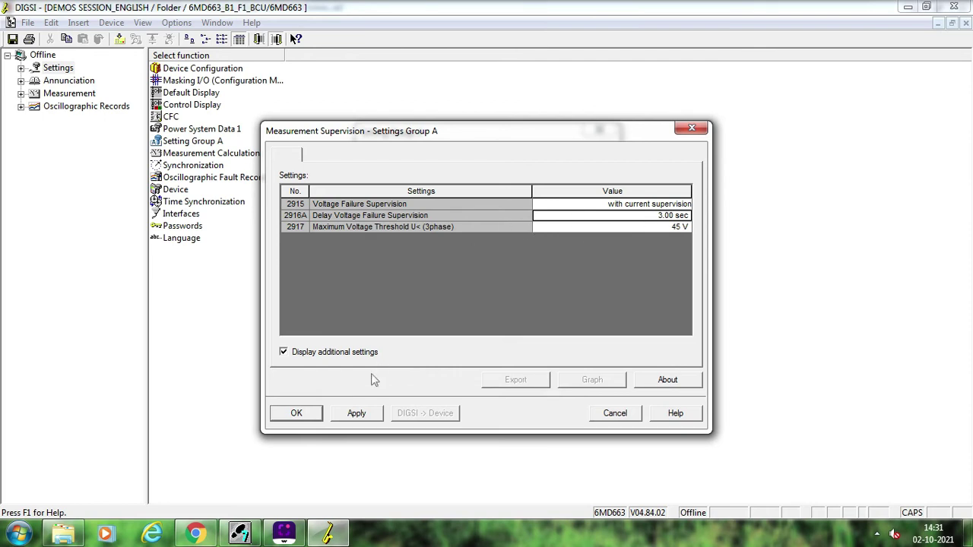
{"action": "left_click", "coordinate": [362, 414]}
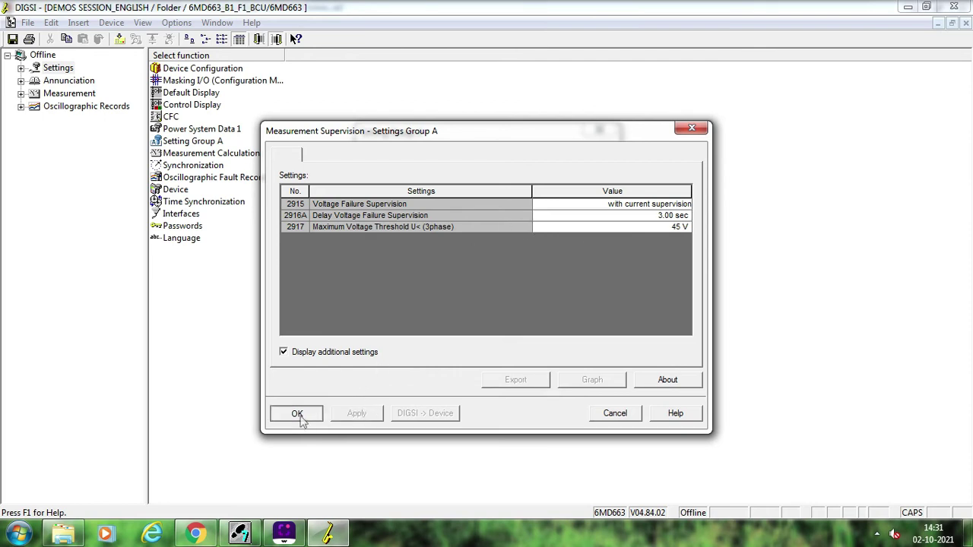
{"action": "left_click", "coordinate": [297, 414]}
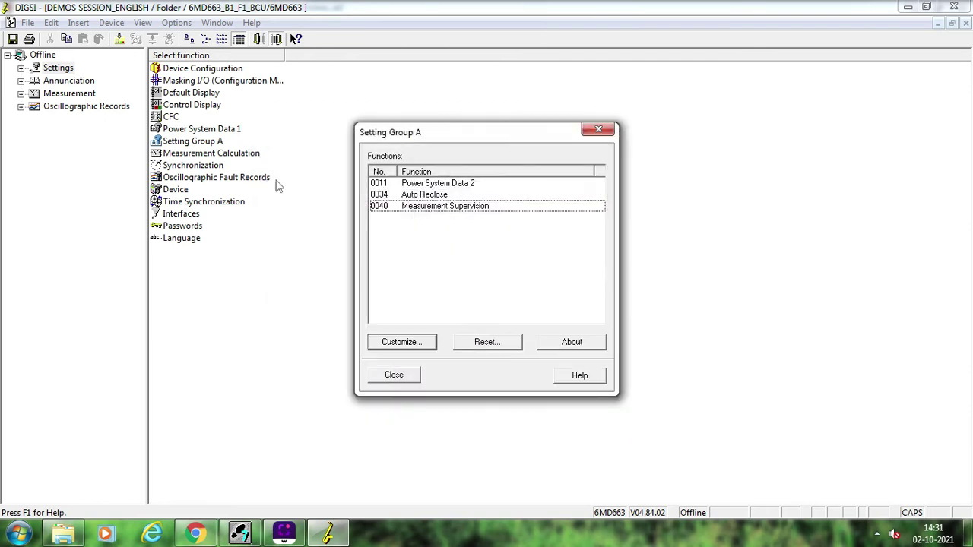
{"action": "left_click", "coordinate": [394, 375]}
Step: Enable Synchronizing Function 1 in the Device Configuration's functional scope and confirm the change
{"action": "left_click", "coordinate": [208, 168]}
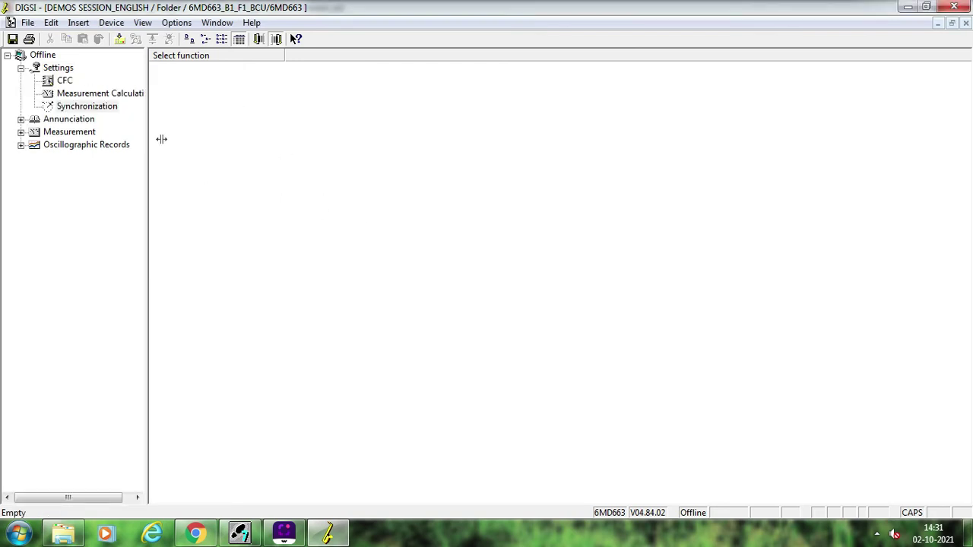
{"action": "left_click", "coordinate": [67, 70]}
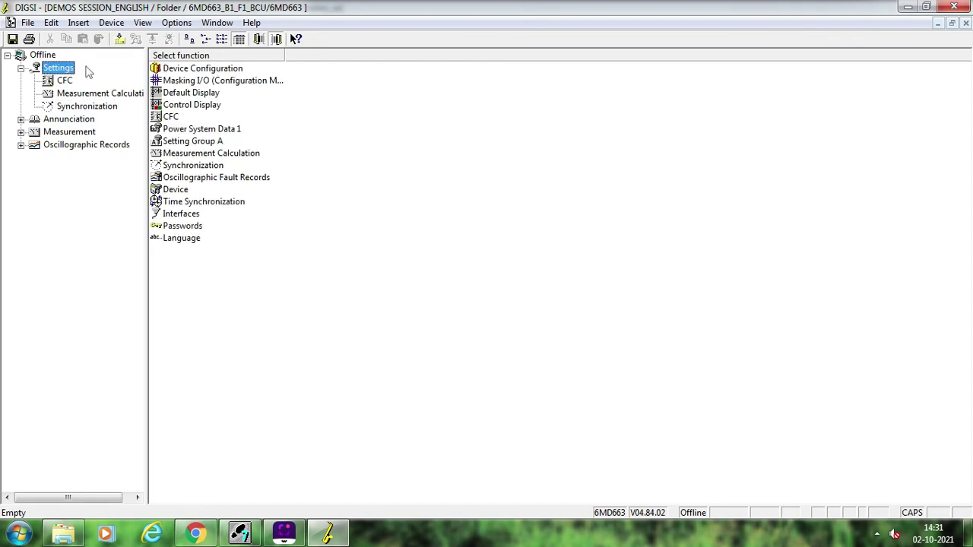
{"action": "left_click", "coordinate": [193, 73]}
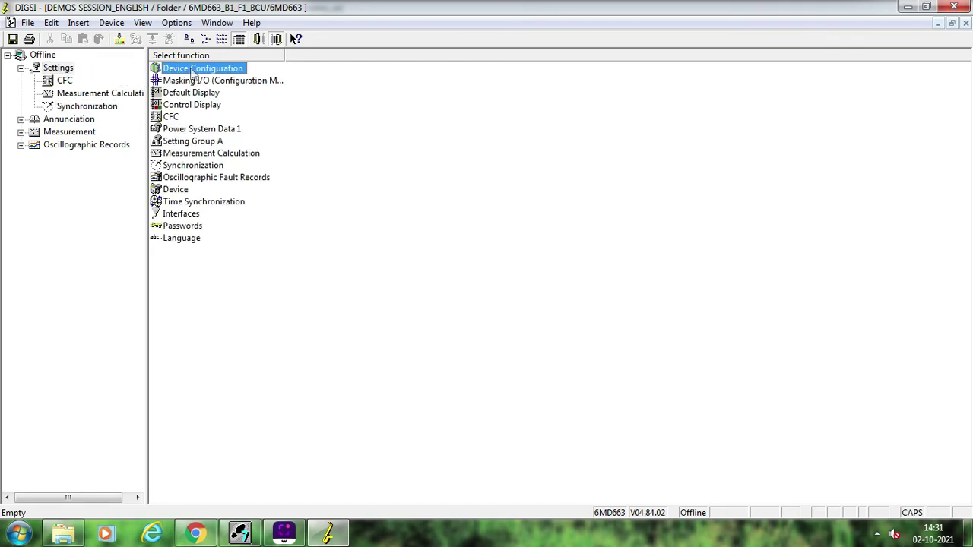
{"action": "double_click", "coordinate": [194, 73]}
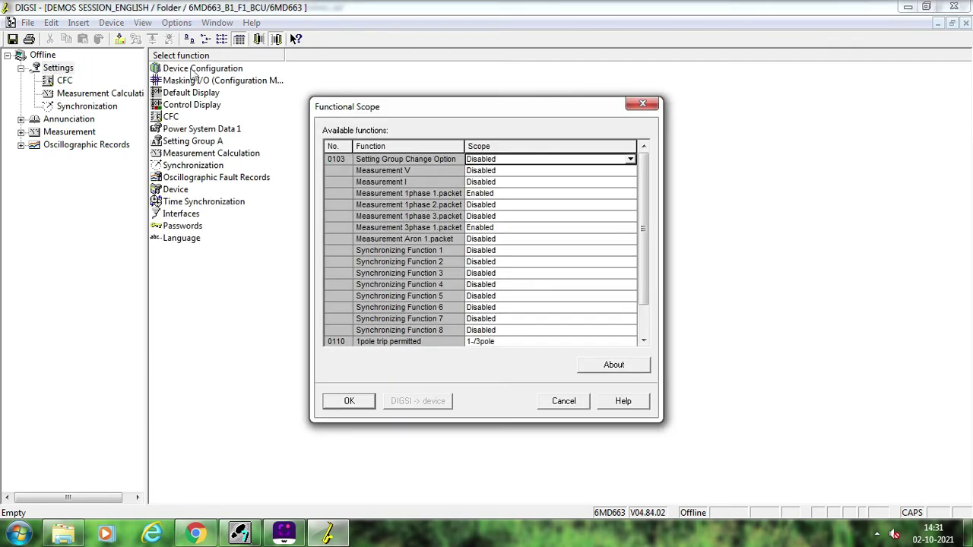
{"action": "left_click", "coordinate": [489, 253]}
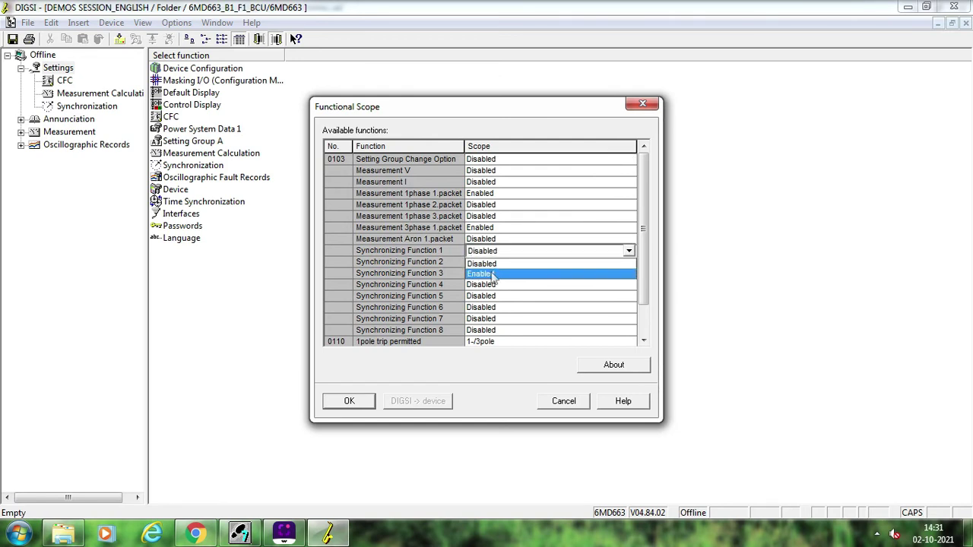
{"action": "left_click", "coordinate": [492, 275]}
{"action": "left_click", "coordinate": [360, 403]}
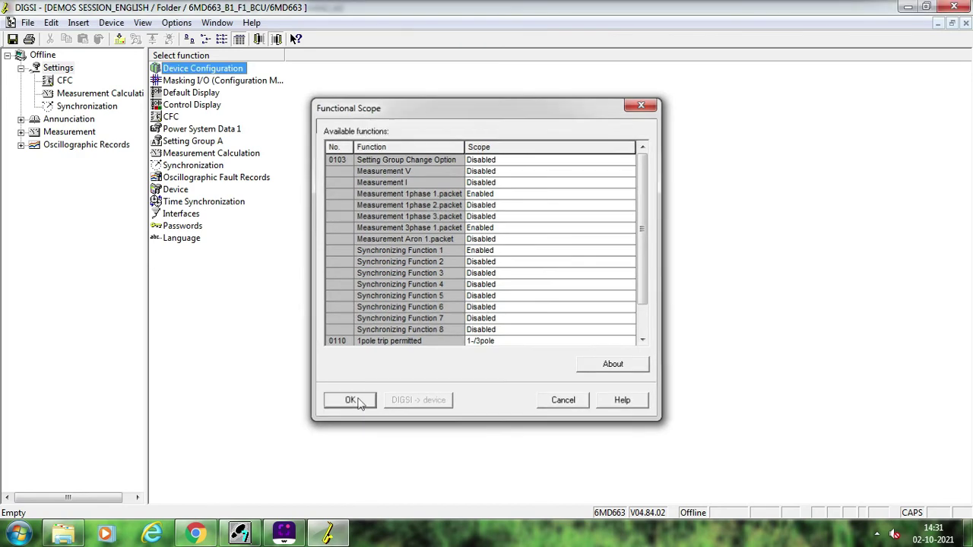
Step: In the general settings of SYNC Function group 1, set the synchronizable switching device to CB OP/CL
{"action": "left_click", "coordinate": [189, 166]}
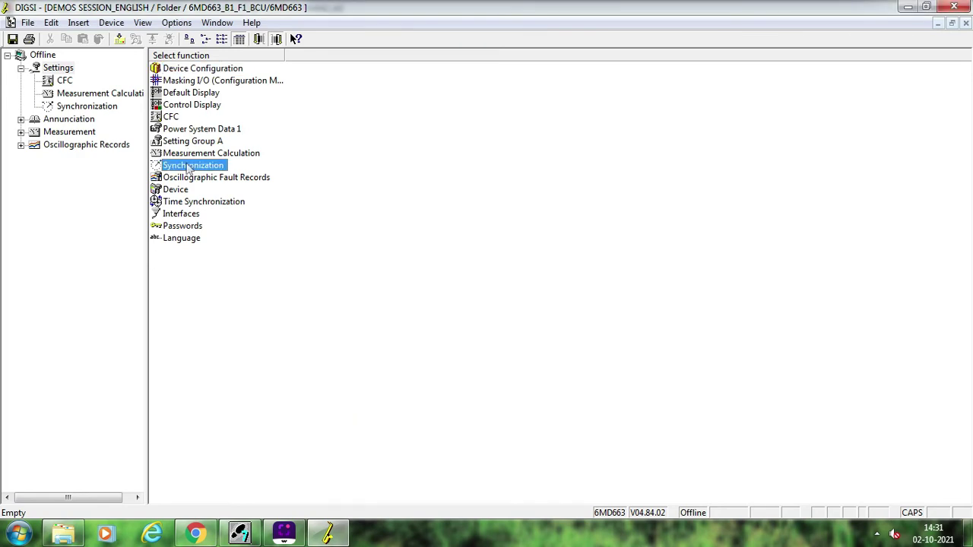
{"action": "double_click", "coordinate": [190, 166]}
{"action": "double_click", "coordinate": [227, 70]}
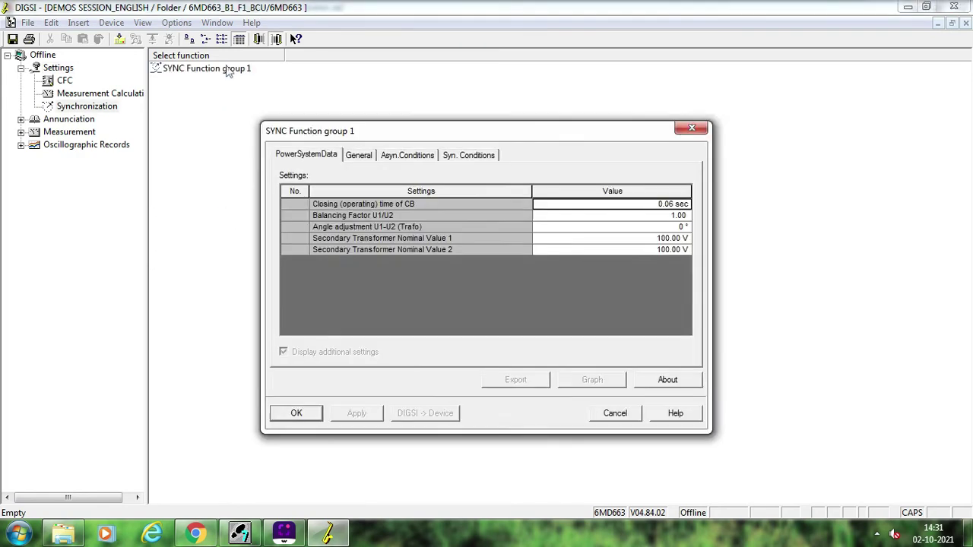
{"action": "left_click", "coordinate": [356, 155]}
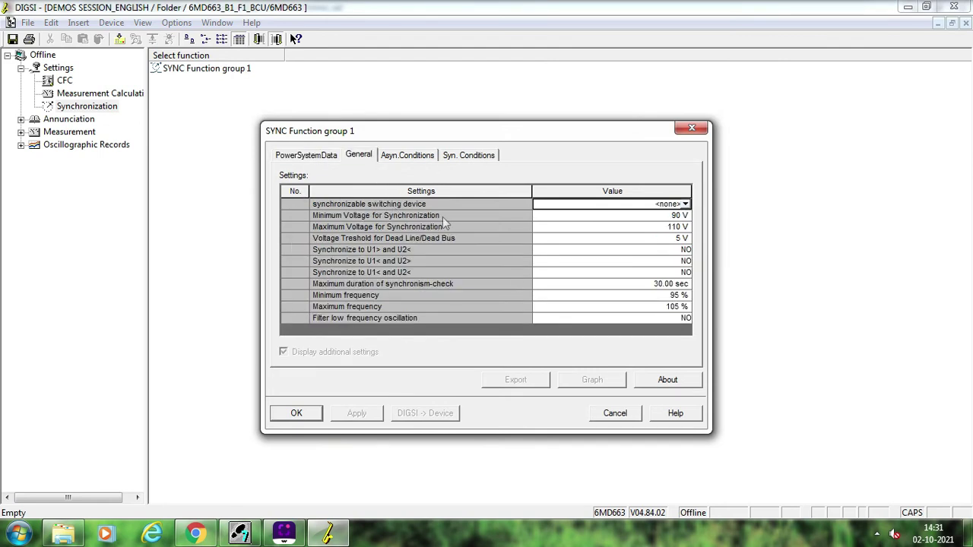
{"action": "left_click", "coordinate": [553, 207]}
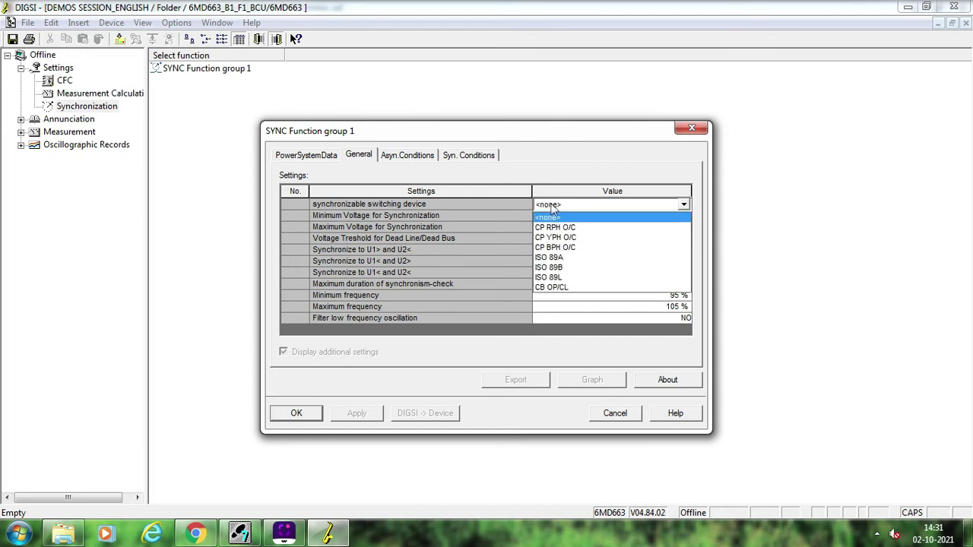
{"action": "left_click", "coordinate": [564, 289]}
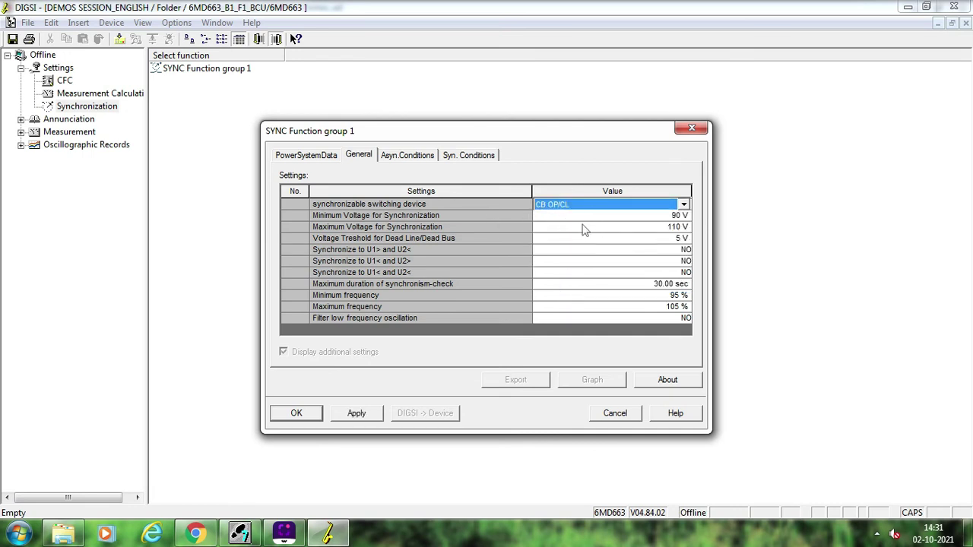
Step: Set Synchronize to U1> and U2<, Synchronize to U1< and U2>, and Synchronize to U1< and U2< to YES
{"action": "mouse_move", "coordinate": [585, 230]}
{"action": "left_click", "coordinate": [551, 240]}
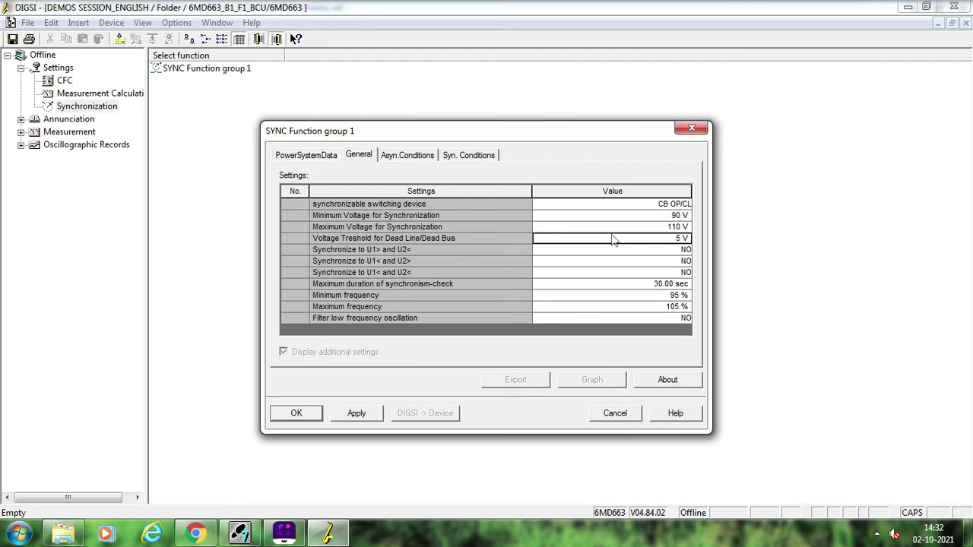
{"action": "mouse_move", "coordinate": [625, 238]}
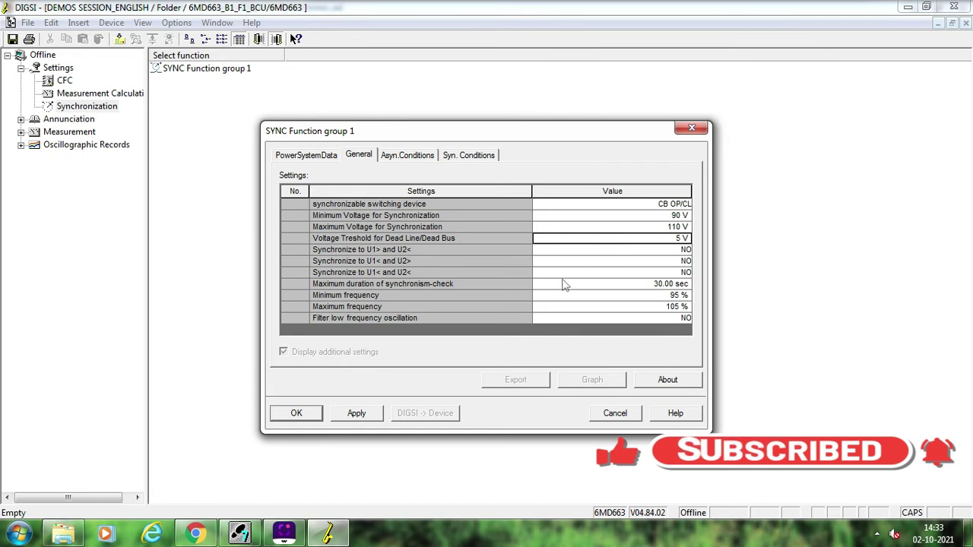
{"action": "mouse_move", "coordinate": [558, 289]}
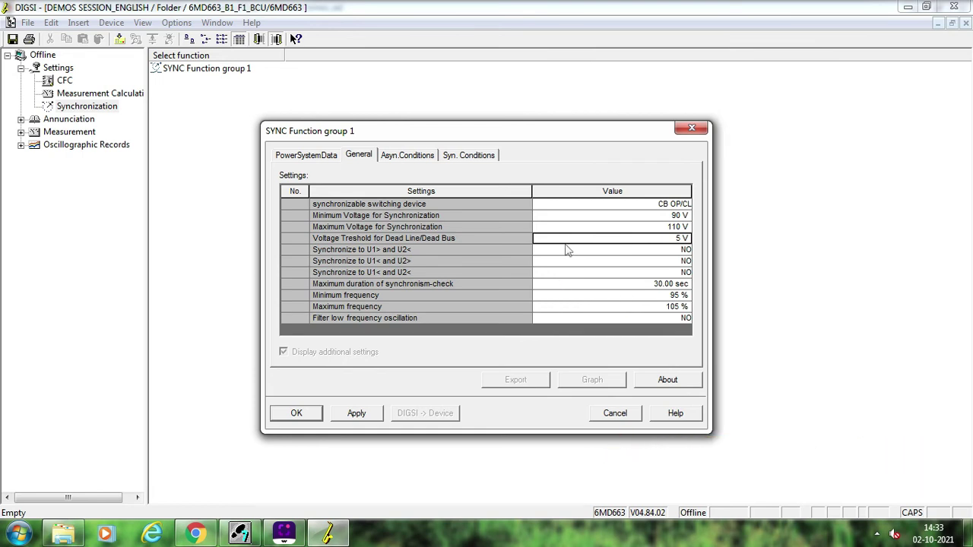
{"action": "mouse_move", "coordinate": [591, 242]}
{"action": "mouse_move", "coordinate": [577, 226]}
{"action": "left_click", "coordinate": [644, 255]}
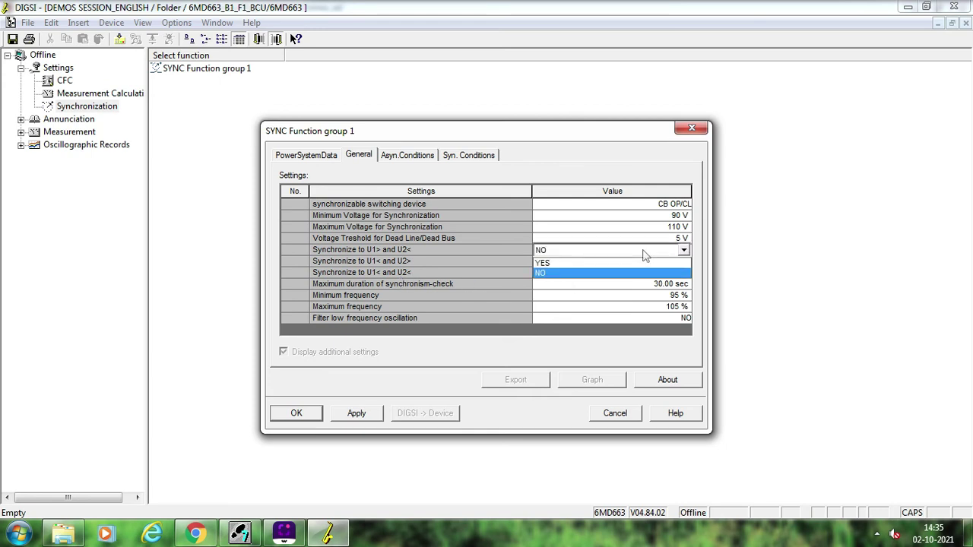
{"action": "left_click", "coordinate": [623, 262]}
{"action": "left_click", "coordinate": [623, 262]}
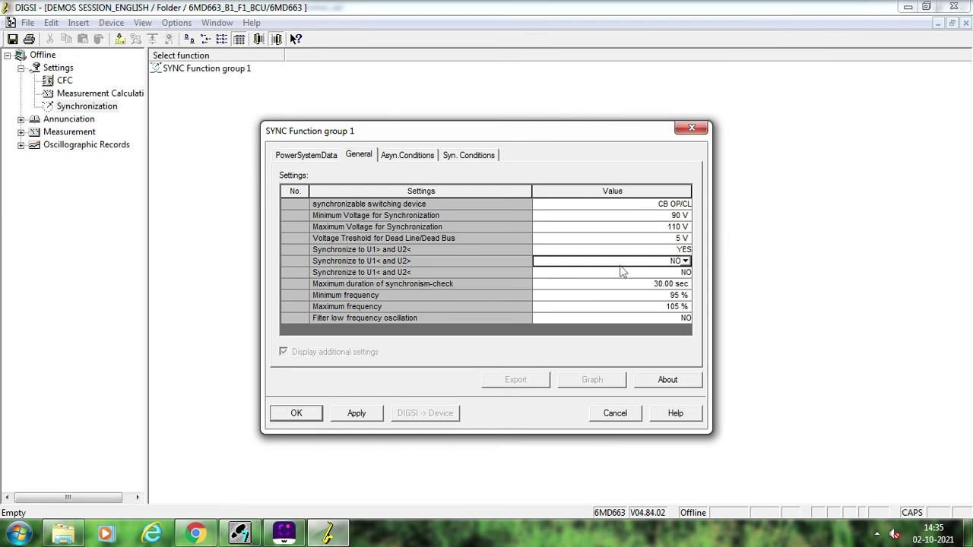
{"action": "left_click", "coordinate": [620, 265]}
{"action": "left_click", "coordinate": [597, 275]}
{"action": "left_click", "coordinate": [597, 275]}
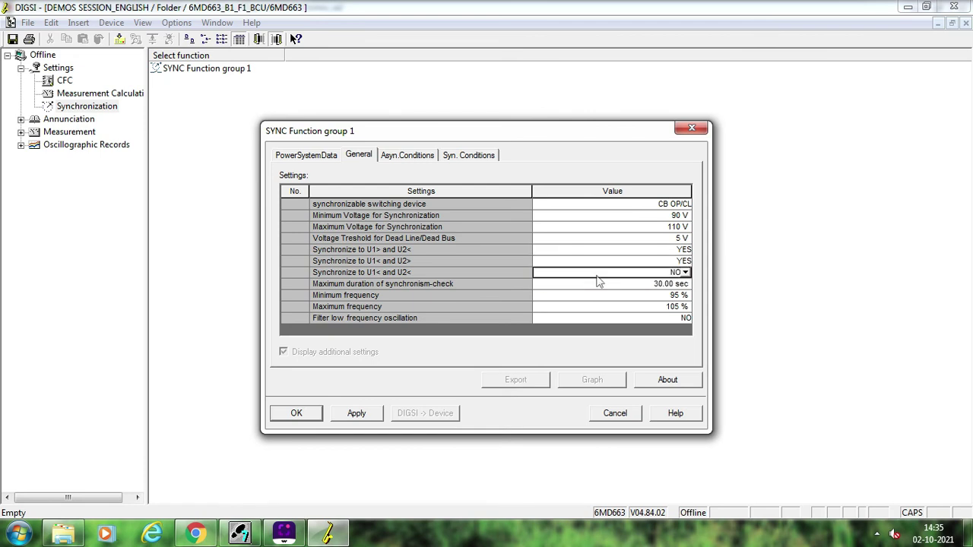
{"action": "left_click", "coordinate": [598, 273]}
{"action": "left_click", "coordinate": [584, 284]}
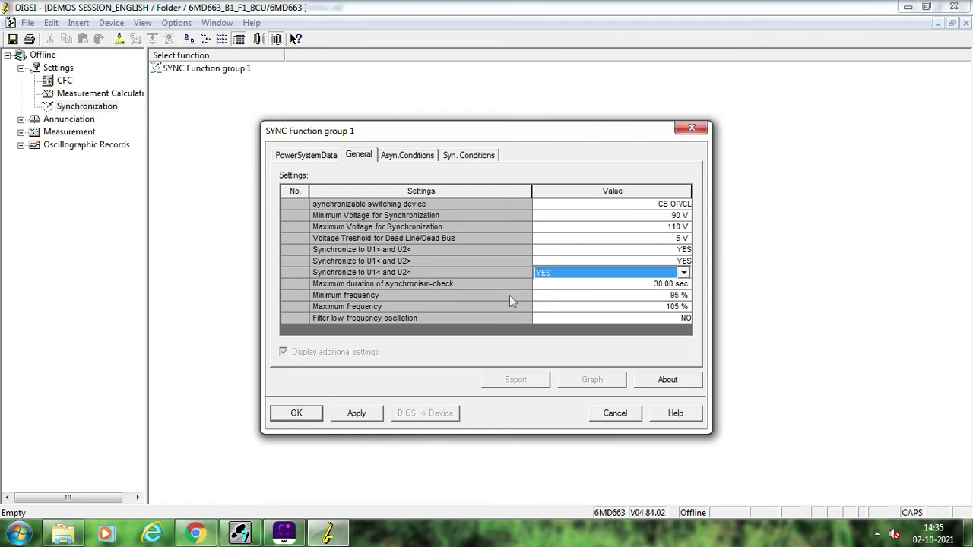
Step: Set Maximum duration of synchronism-check to 20.00 sec
{"action": "left_click", "coordinate": [548, 288]}
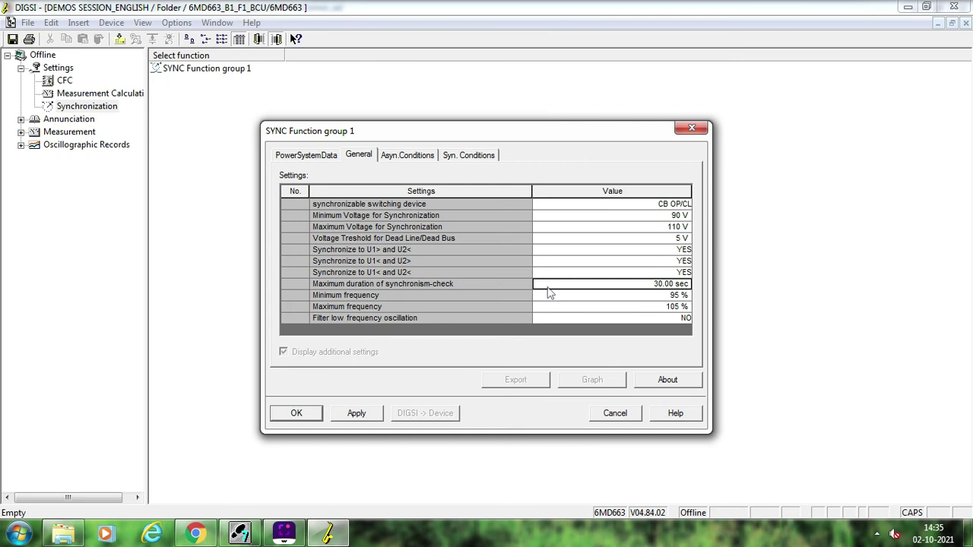
{"action": "type", "text": "20"}
{"action": "key", "text": "Return"}
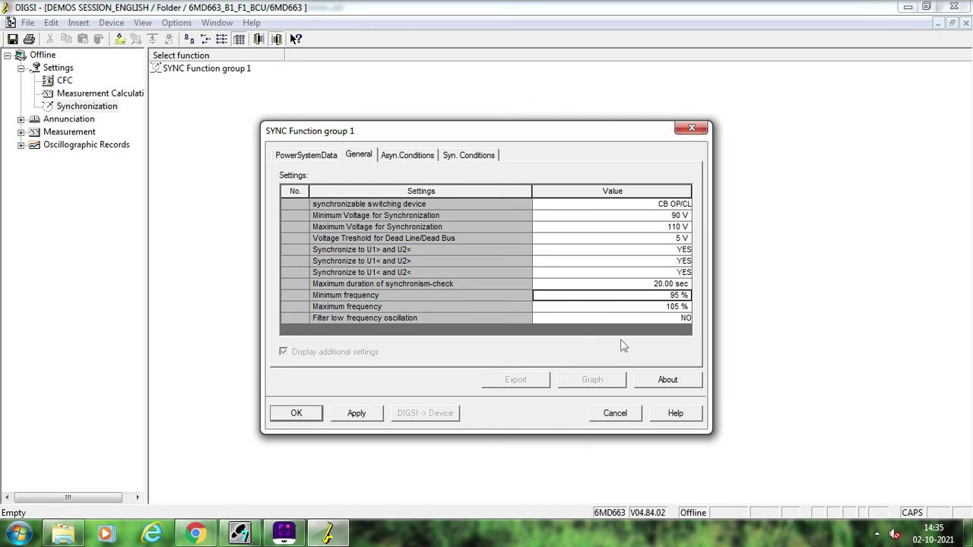
Step: Review the synchronous and asynchronous conditions of SYNC Function group 1 and confirm the group's settings
{"action": "left_click", "coordinate": [449, 158]}
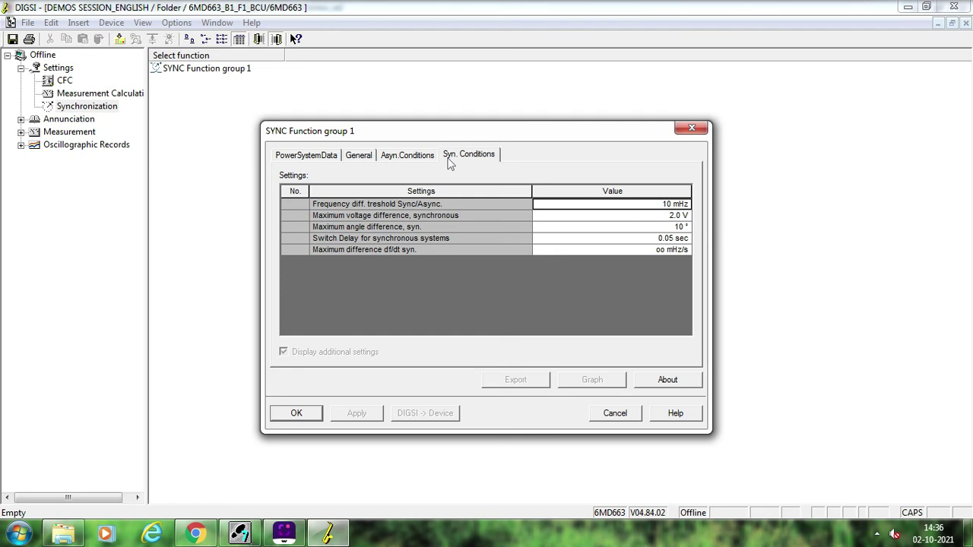
{"action": "left_click", "coordinate": [654, 216]}
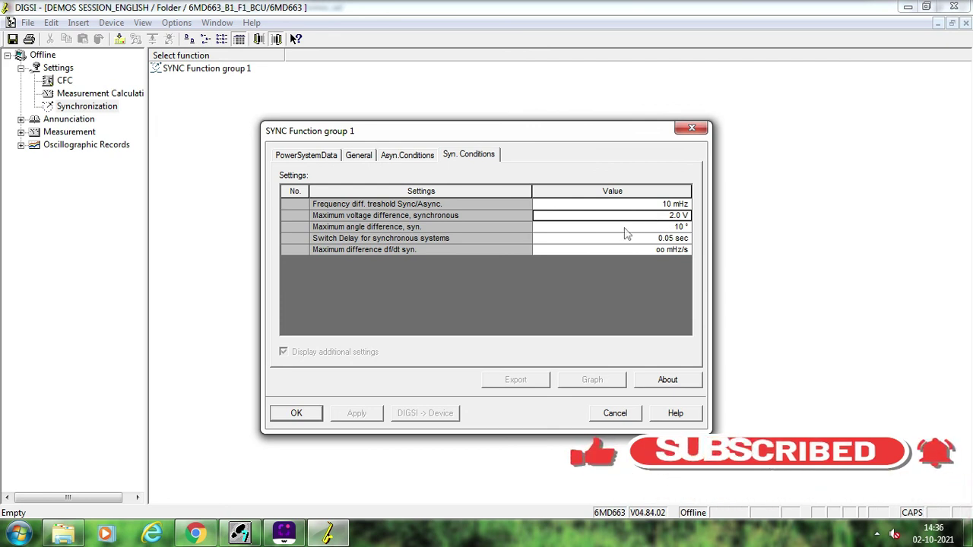
{"action": "left_click", "coordinate": [625, 228]}
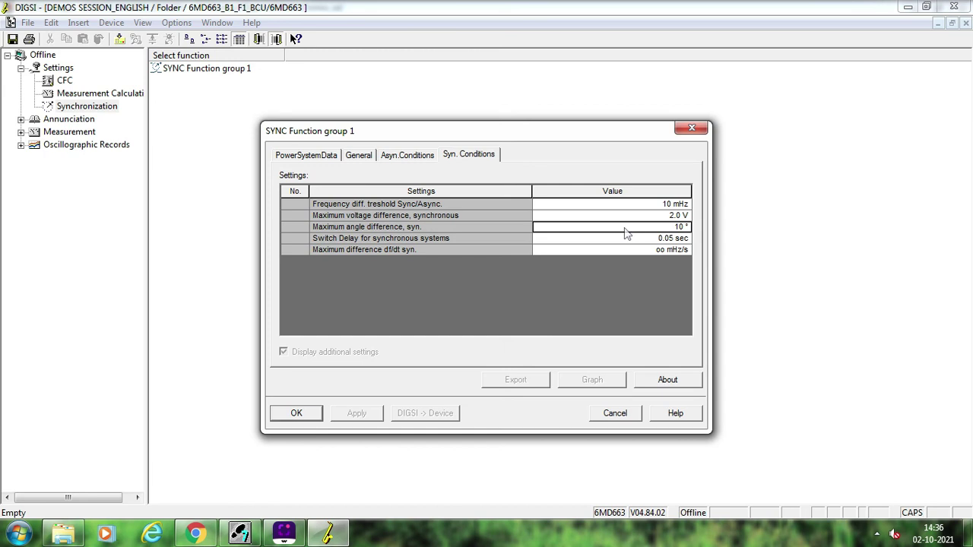
{"action": "left_click", "coordinate": [404, 158]}
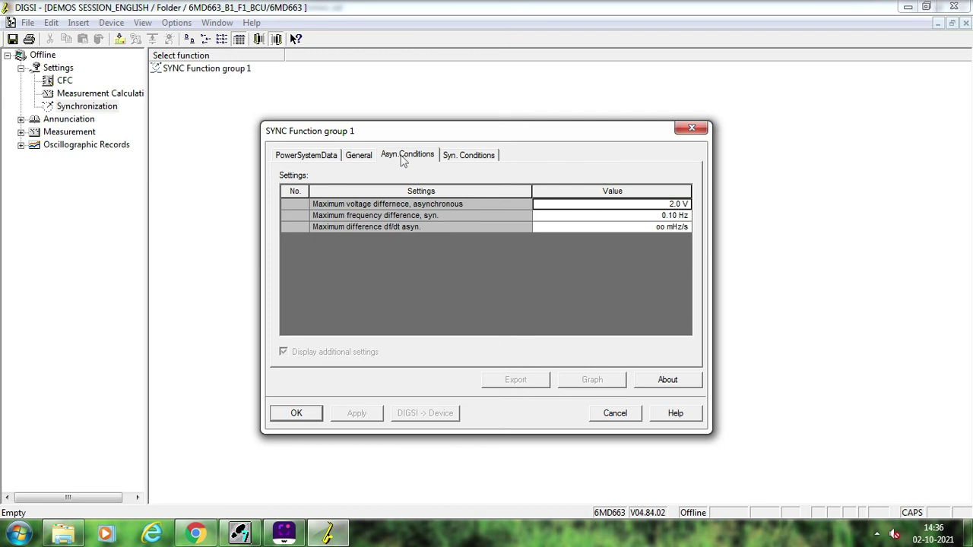
{"action": "left_click", "coordinate": [298, 417]}
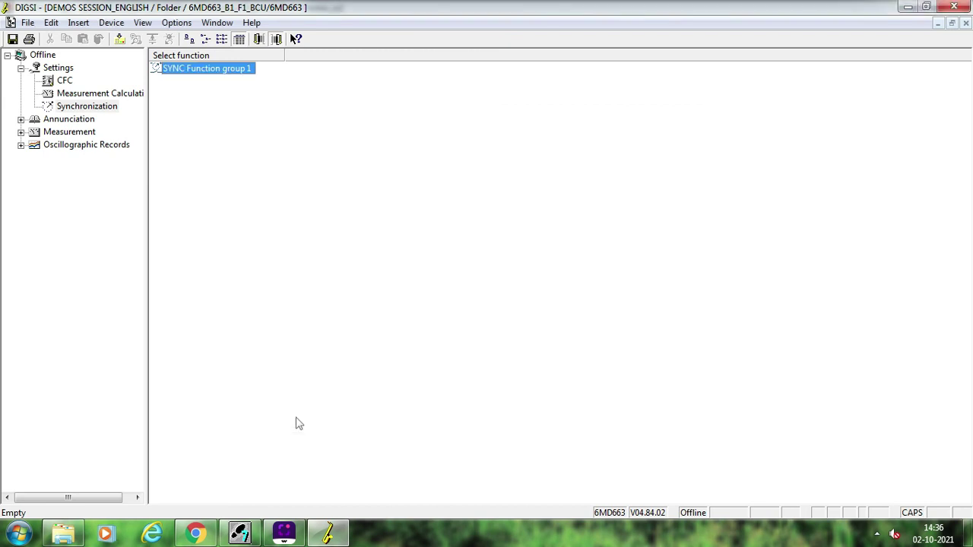